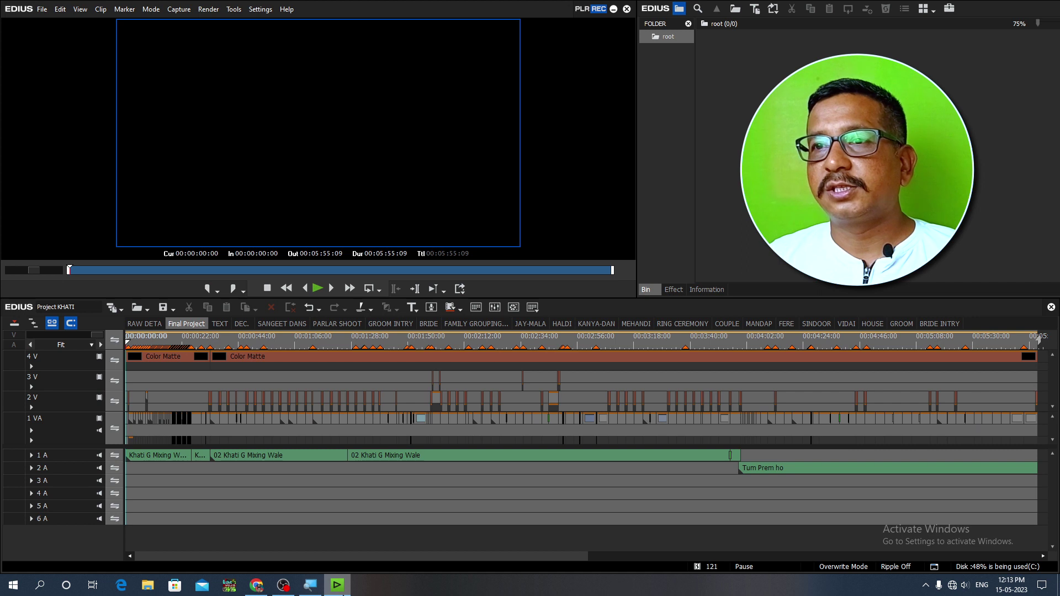
{"action": "key", "text": "super"}
{"action": "key", "text": "super"}
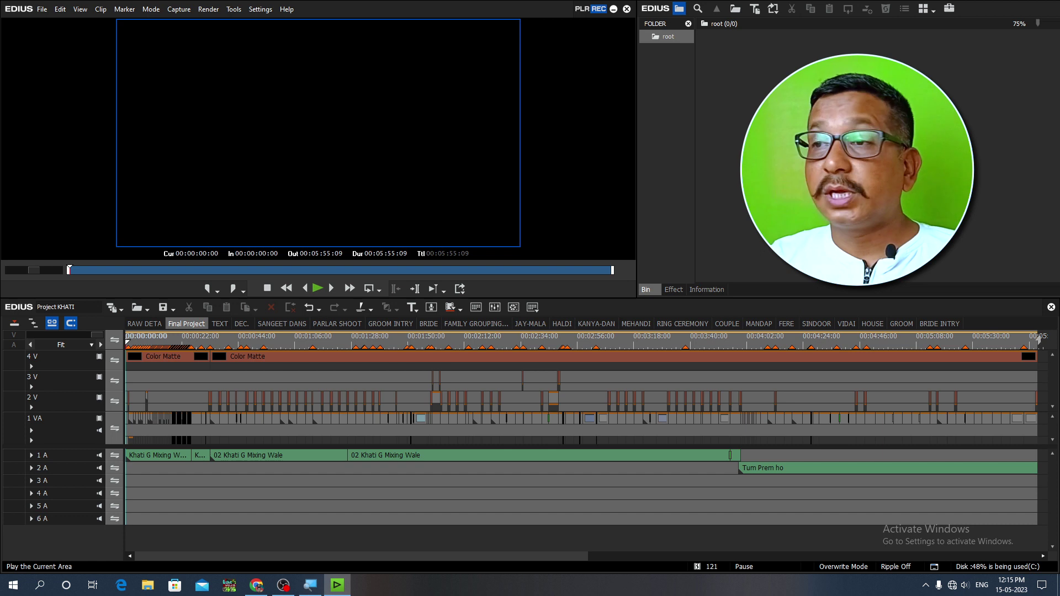
Look through the RAW DETA, Final Project, TEXT and DEC. sequences, ending on Final Project.
{"action": "left_click", "coordinate": [138, 324]}
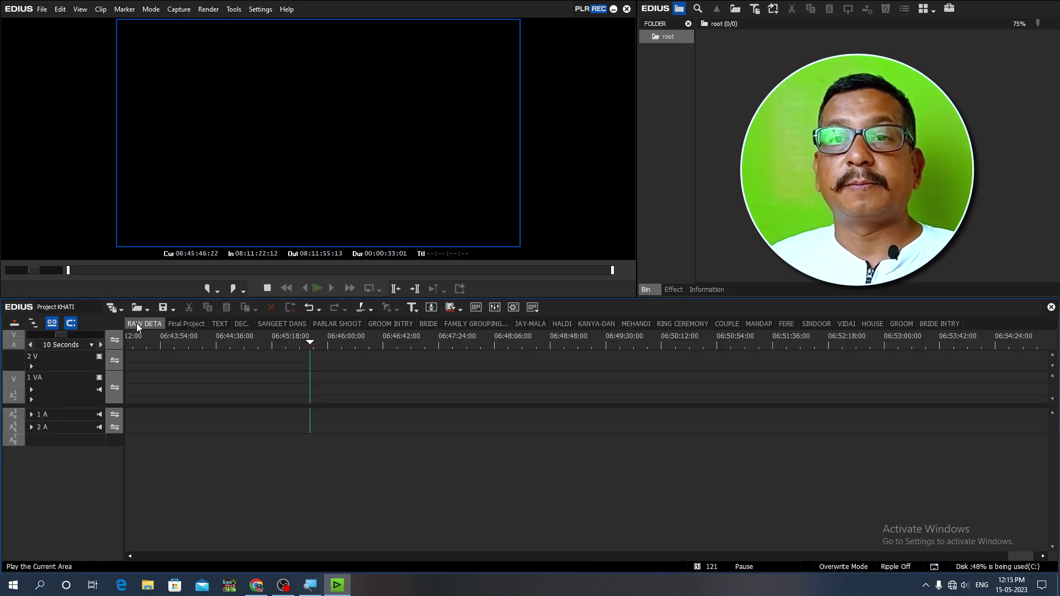
{"action": "left_click", "coordinate": [195, 325]}
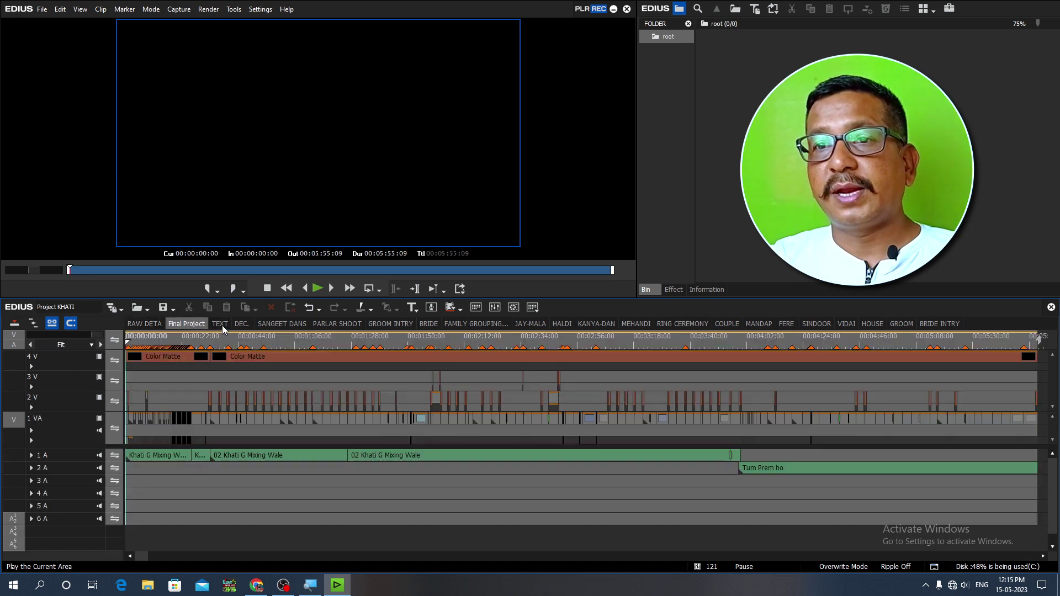
{"action": "left_click", "coordinate": [222, 326]}
{"action": "left_click", "coordinate": [242, 324]}
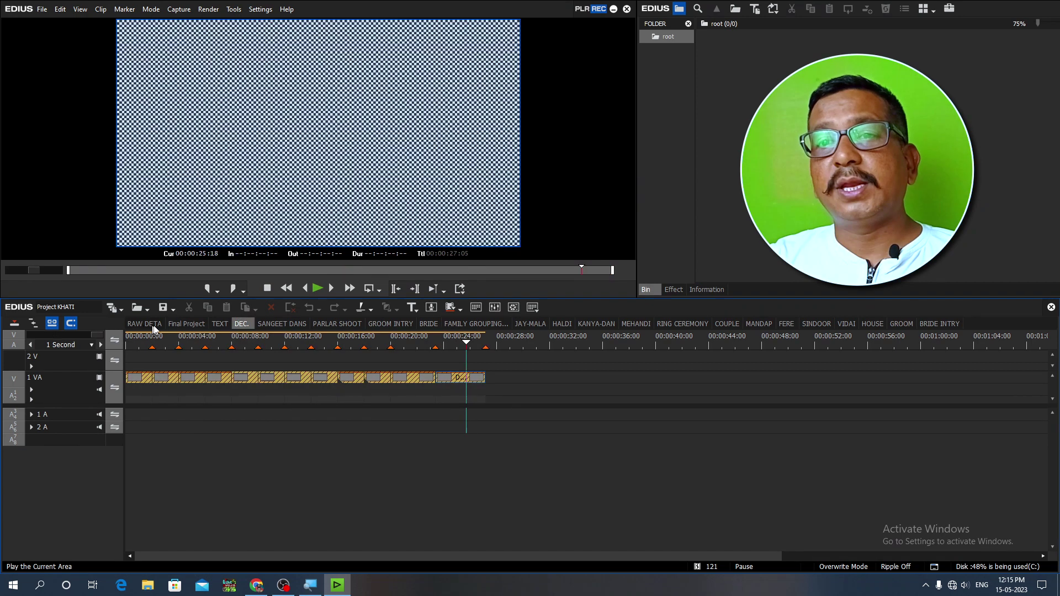
{"action": "left_click", "coordinate": [191, 326]}
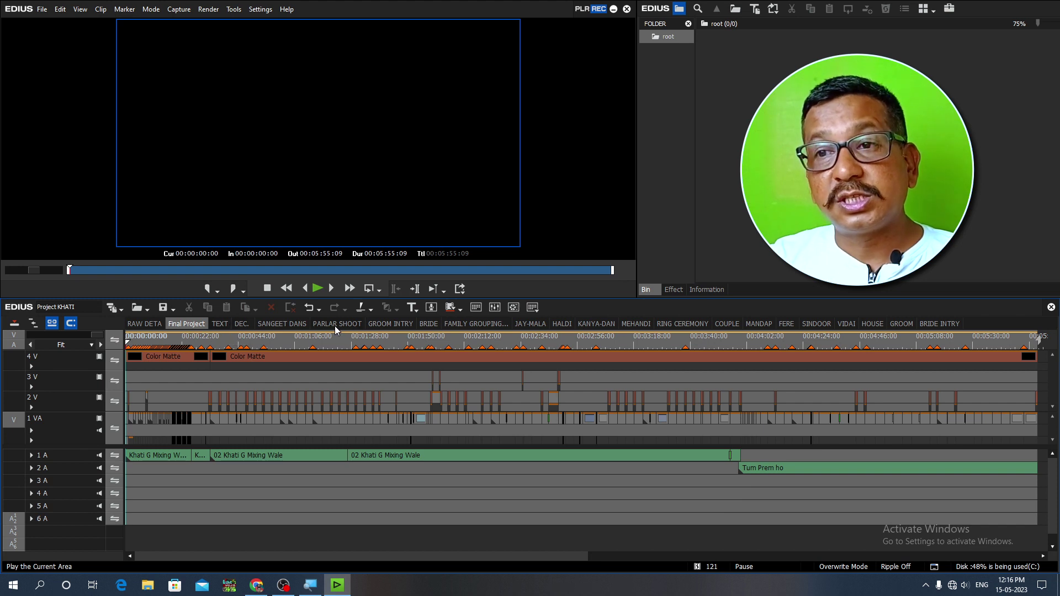
Open the title clip at the start of the TEXT sequence in Quick Titler and maximize the titler window.
{"action": "left_click", "coordinate": [218, 324]}
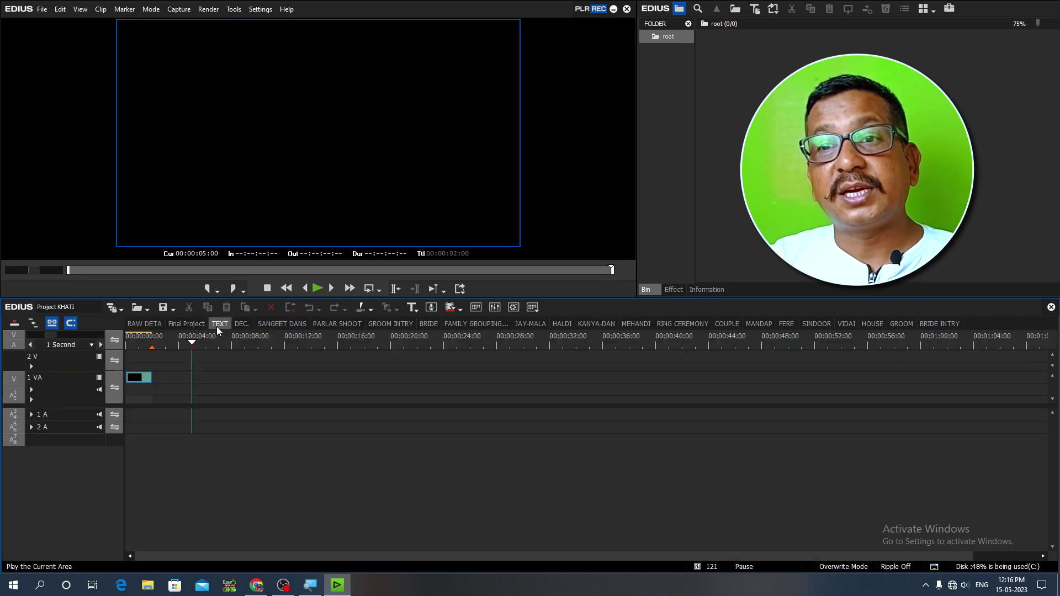
{"action": "left_click", "coordinate": [128, 343]}
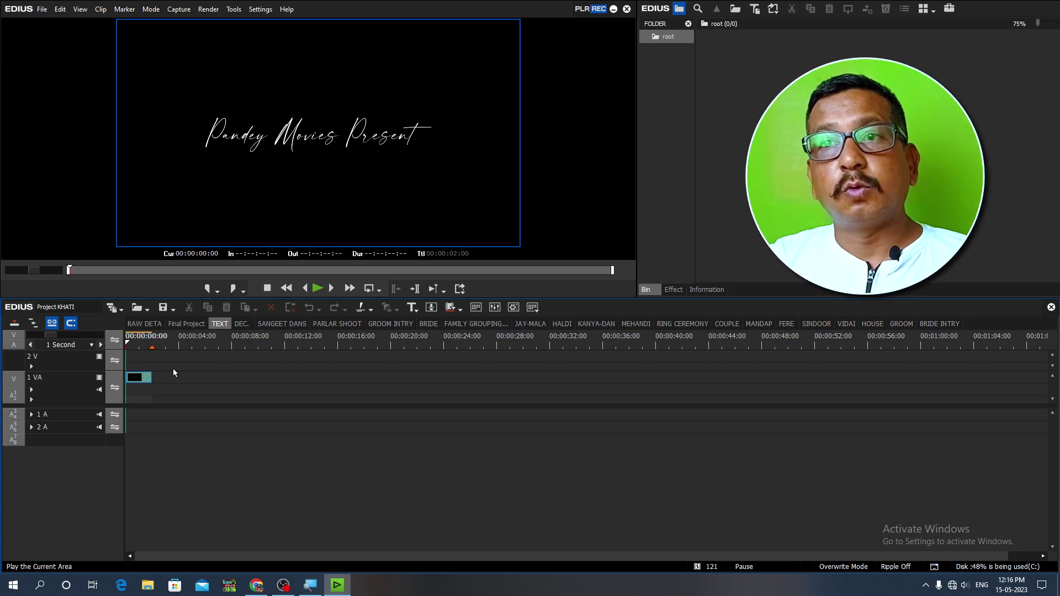
{"action": "double_click", "coordinate": [140, 377]}
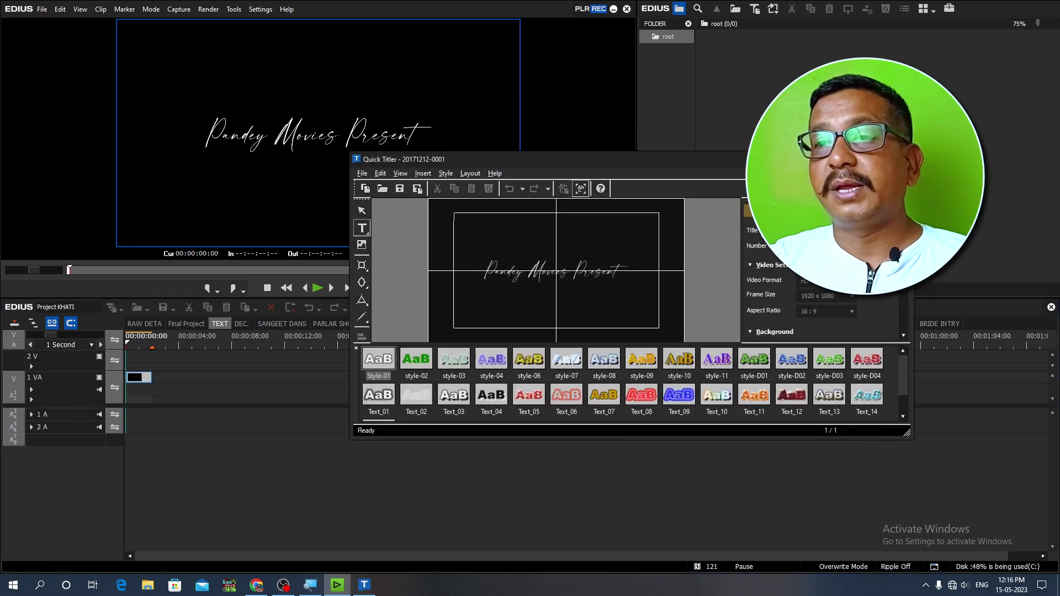
{"action": "key", "text": "super+Up"}
Replace the title's text with "Khati G Mixing Wale".
{"action": "left_click", "coordinate": [501, 270]}
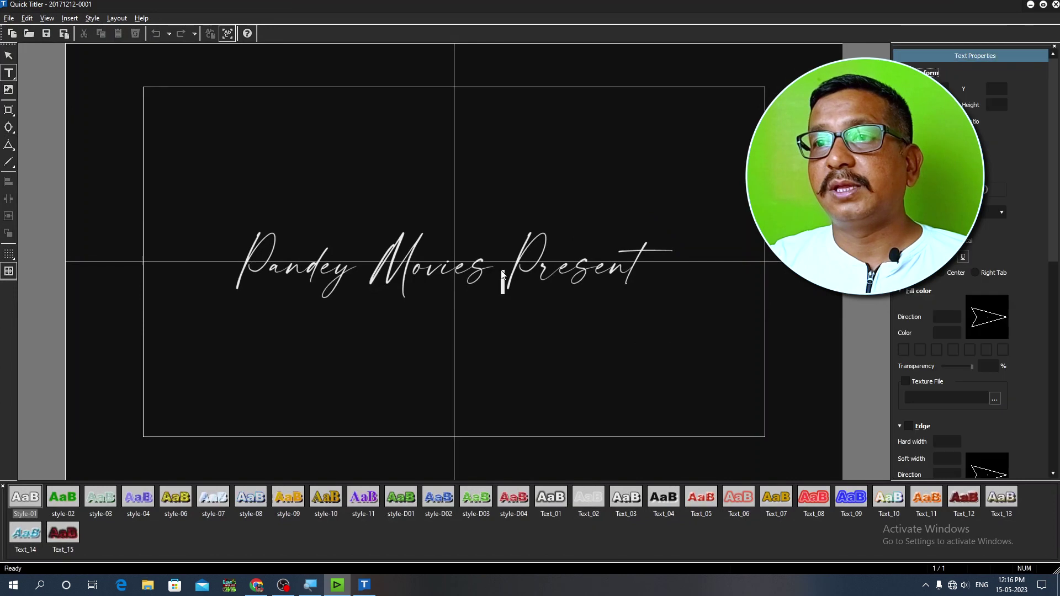
{"action": "key", "text": "ctrl+a"}
{"action": "type", "text": "Kh"}
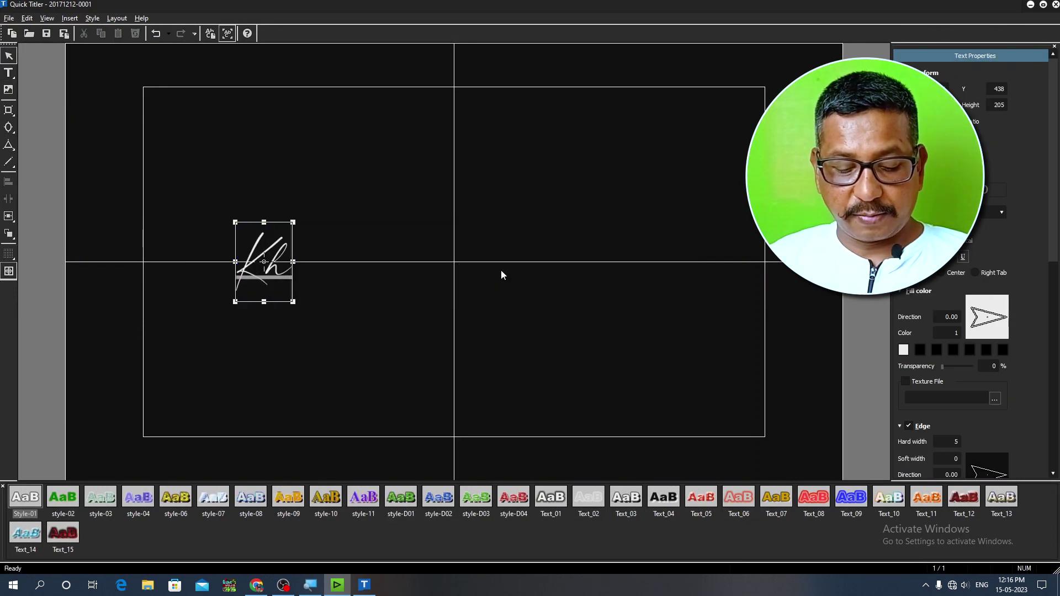
{"action": "type", "text": "ati G M"}
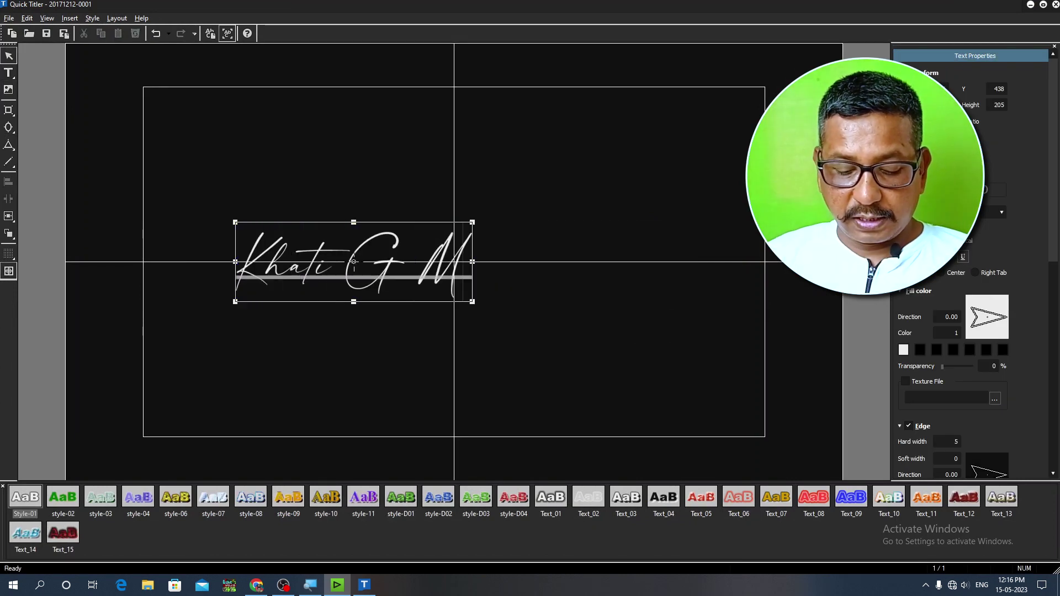
{"action": "type", "text": "ixing"}
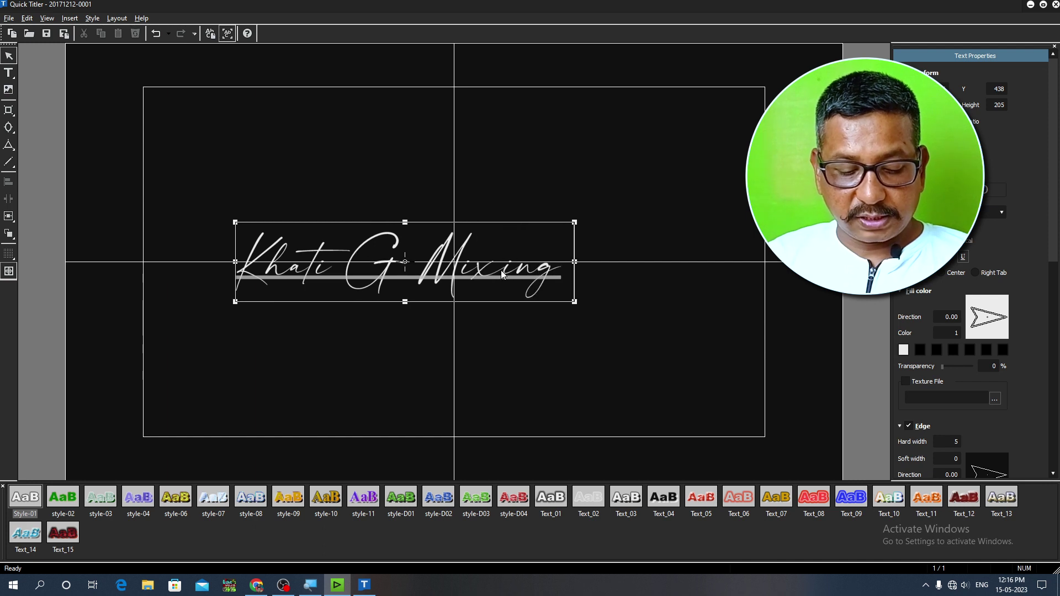
{"action": "type", "text": " Wale"}
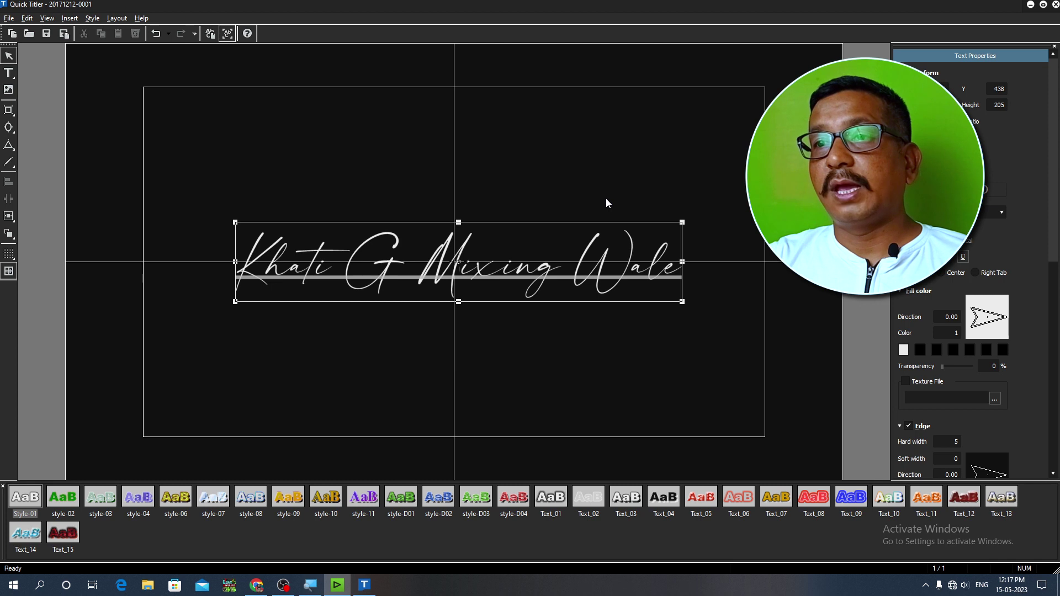
Save the title as a new Quick Titler file in the title folder under the suggested name.
{"action": "left_click", "coordinate": [7, 19]}
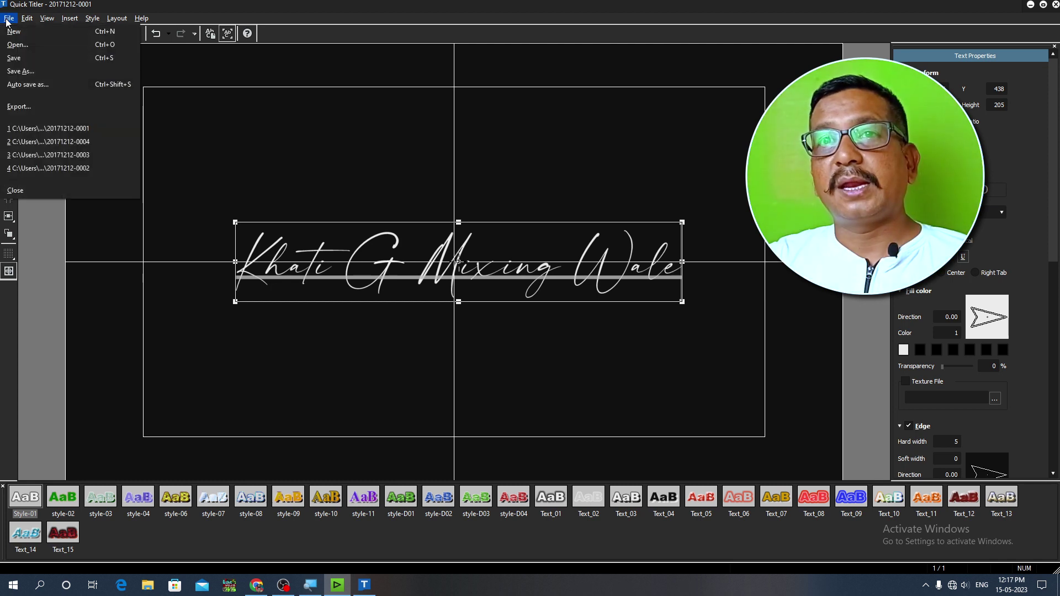
{"action": "left_click", "coordinate": [20, 72]}
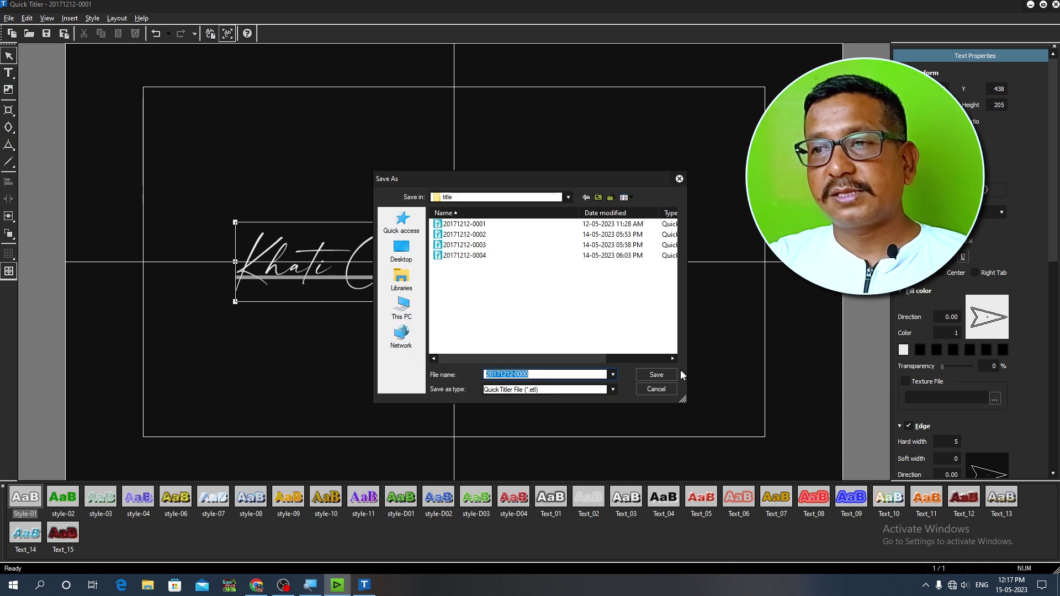
{"action": "left_click", "coordinate": [657, 375]}
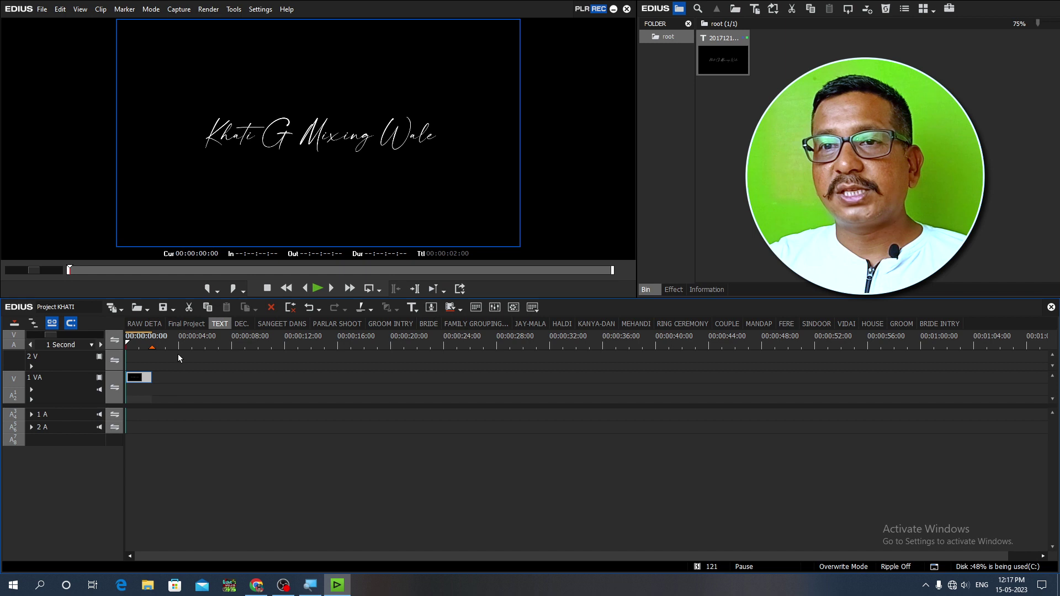
Mute audio track 1 A in the Final Project sequence and play the opening from the start.
{"action": "left_click", "coordinate": [187, 325]}
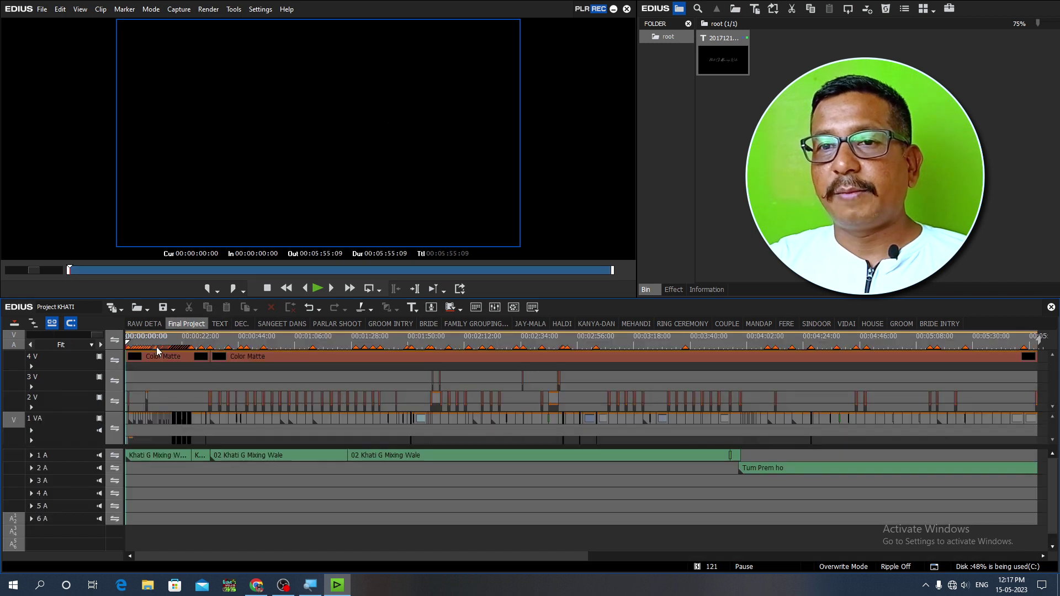
{"action": "key", "text": "space"}
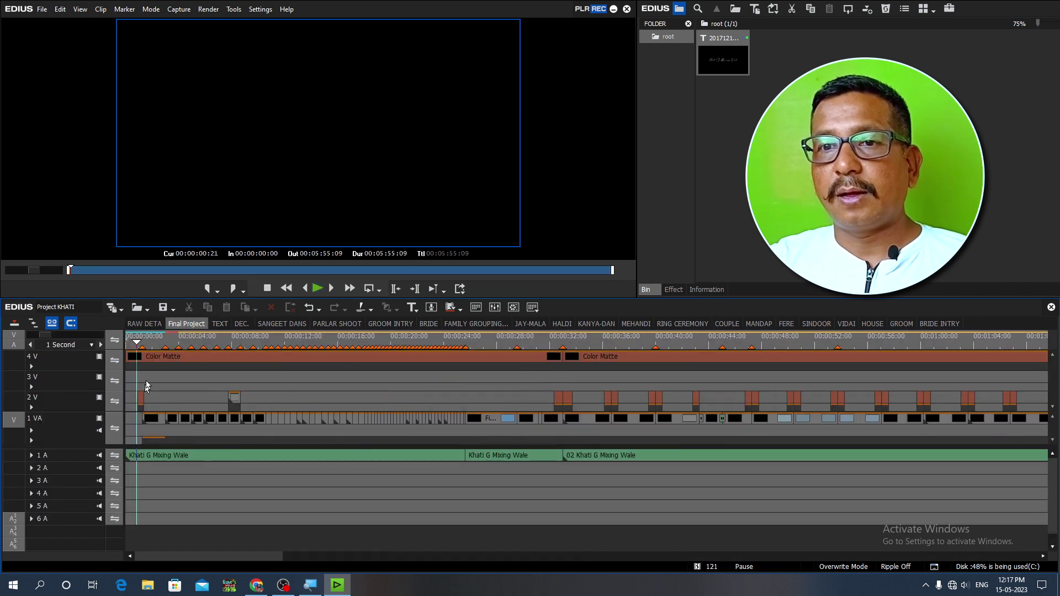
{"action": "key", "text": "Home"}
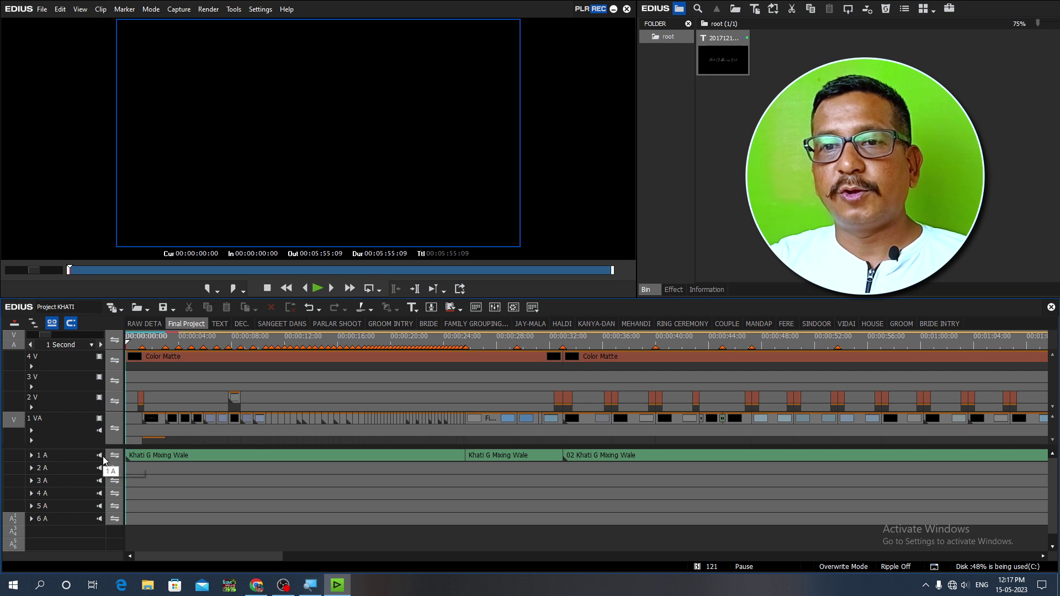
{"action": "left_click", "coordinate": [99, 455]}
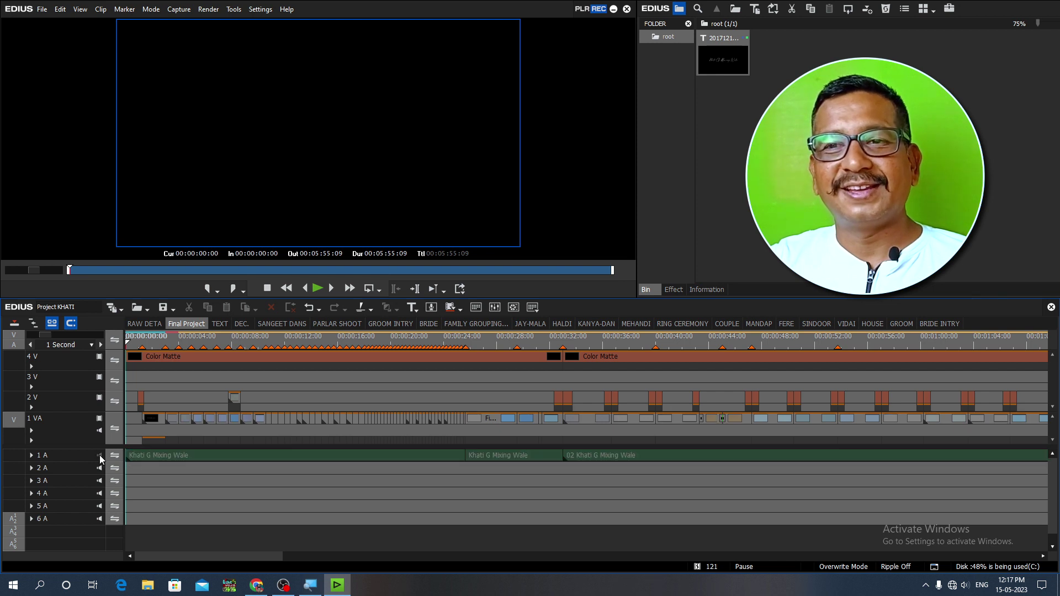
{"action": "key", "text": "space"}
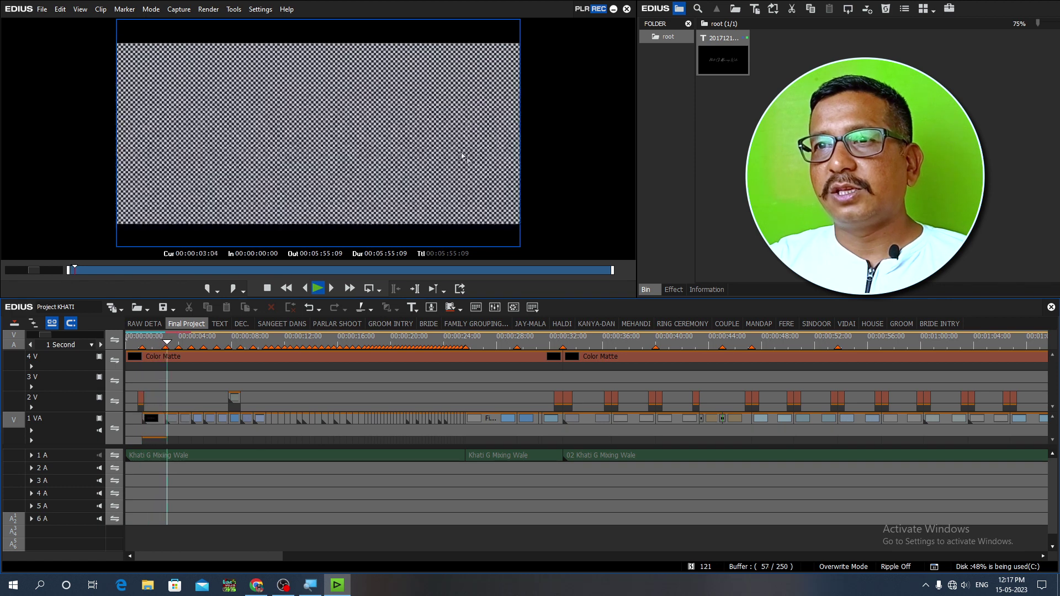
{"action": "key", "text": "space"}
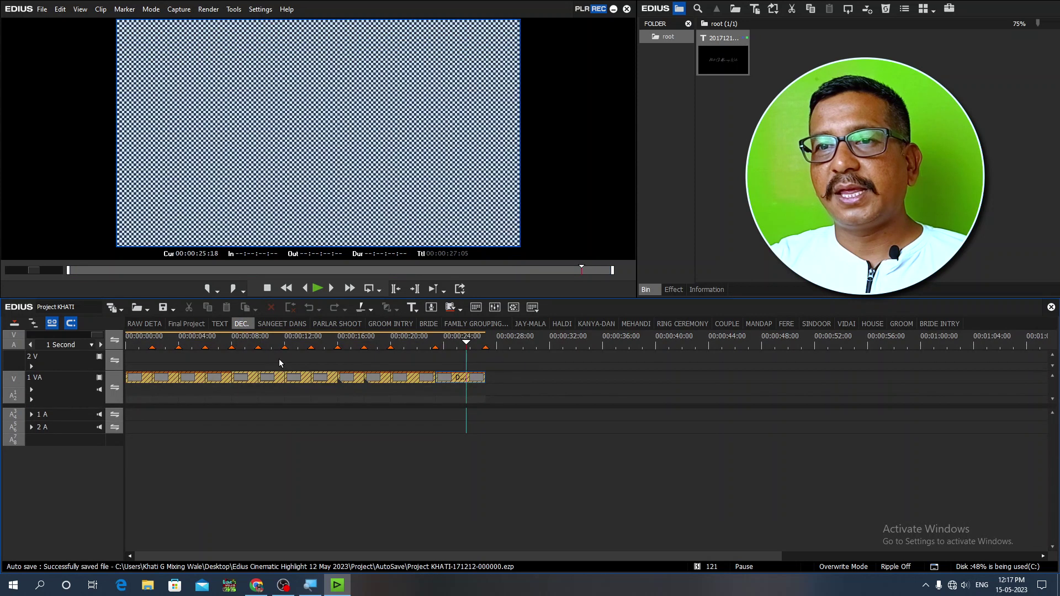
Set the DEC. sequence's Out point at the end of its last clip, 00:00:27:05, and return to Final Project.
{"action": "left_click", "coordinate": [488, 346]}
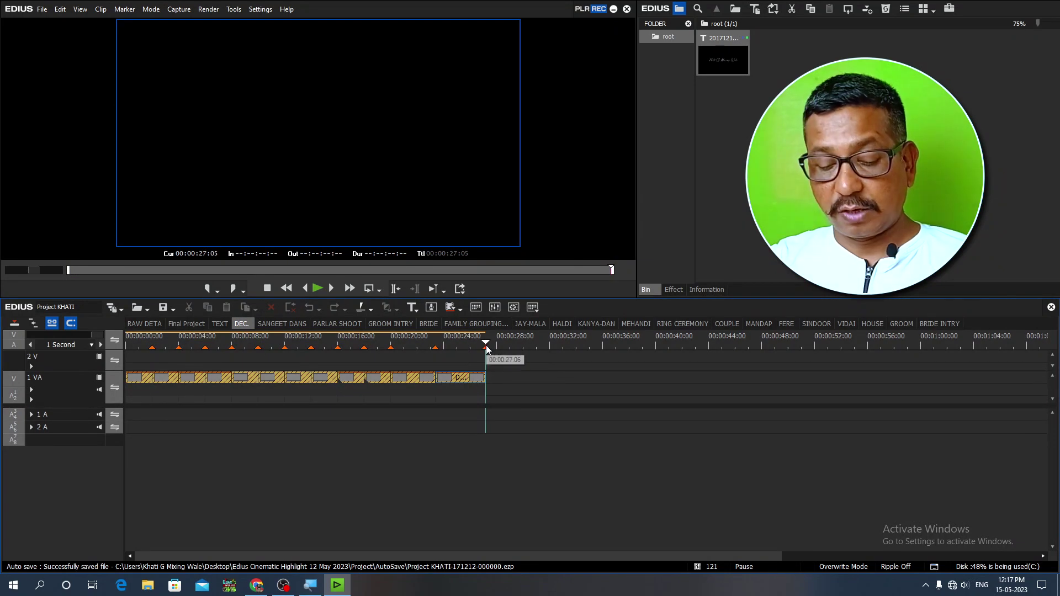
{"action": "key", "text": "o"}
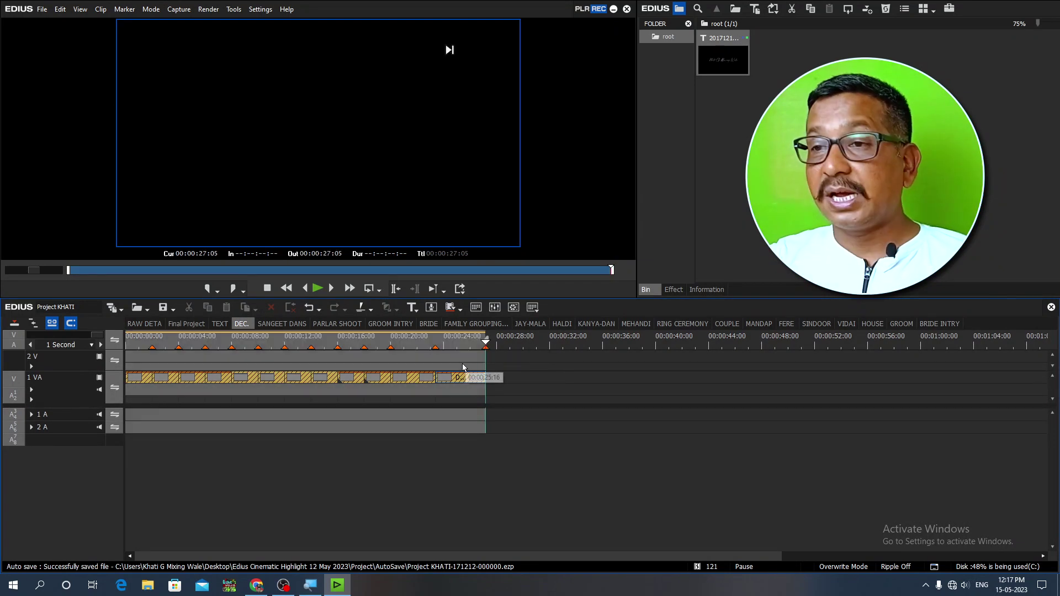
{"action": "left_click_drag", "start_coordinate": [463, 367], "coordinate": [489, 376]}
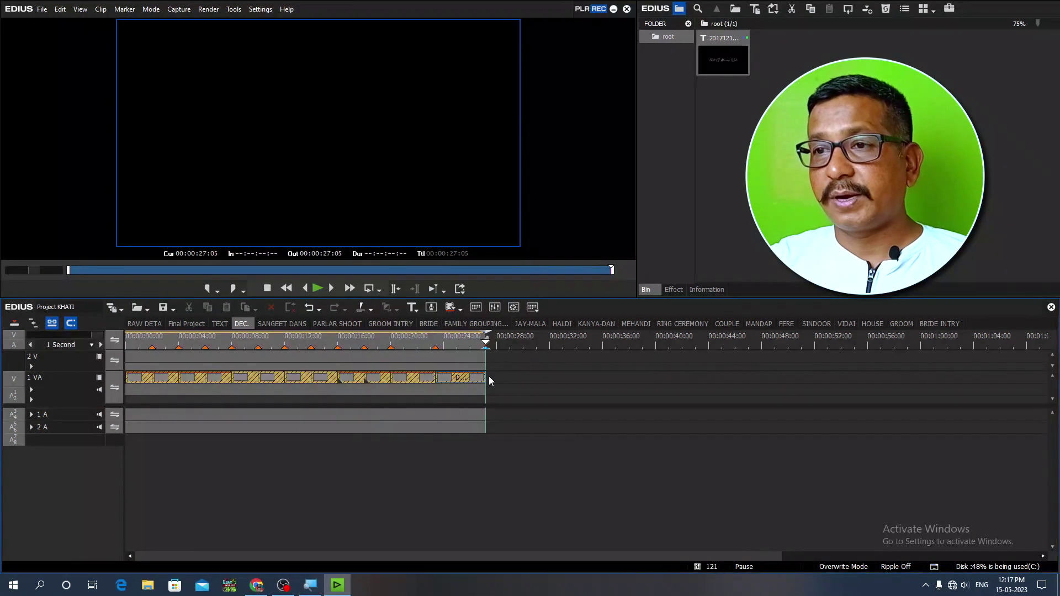
{"action": "left_click", "coordinate": [175, 323]}
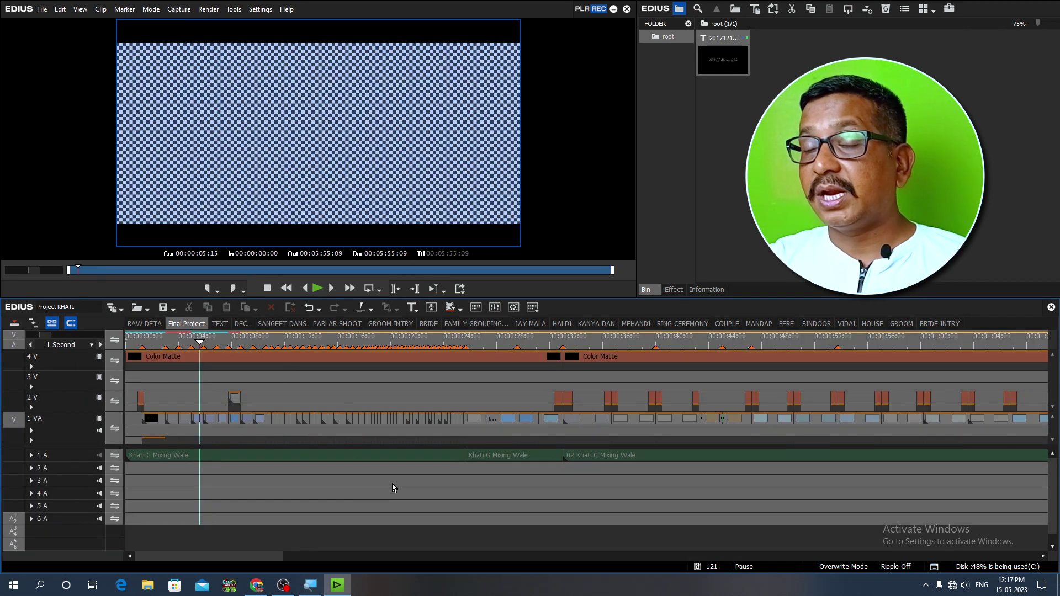
{"action": "scroll", "coordinate": [373, 455], "scroll_direction": "down", "scroll_amount": 1}
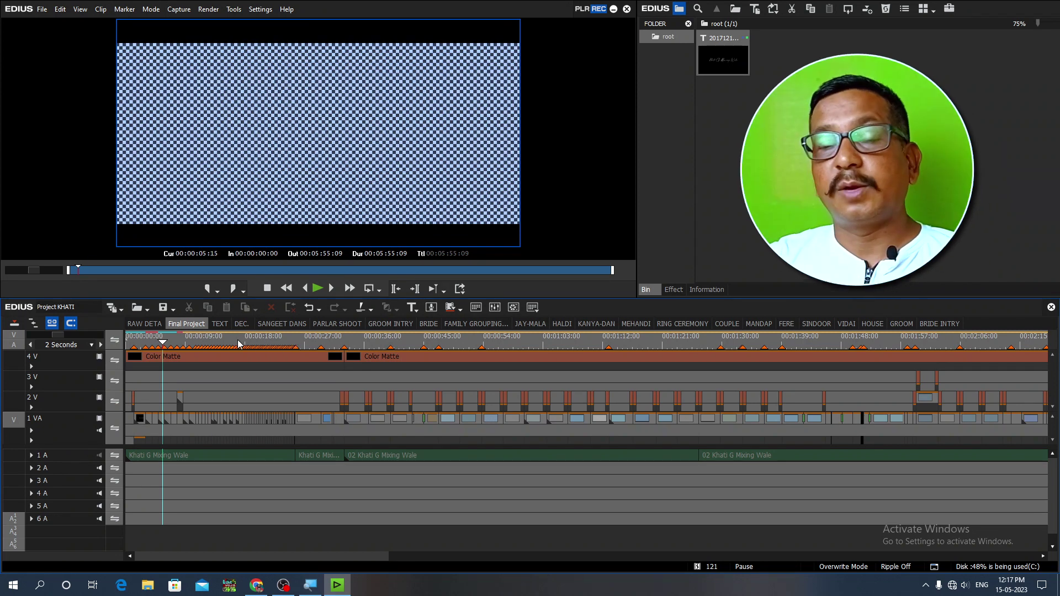
Set the SANGEET DANS sequence's Out point at the end of its clips, 00:00:20:06, and scrub through the sequence.
{"action": "left_click", "coordinate": [279, 324]}
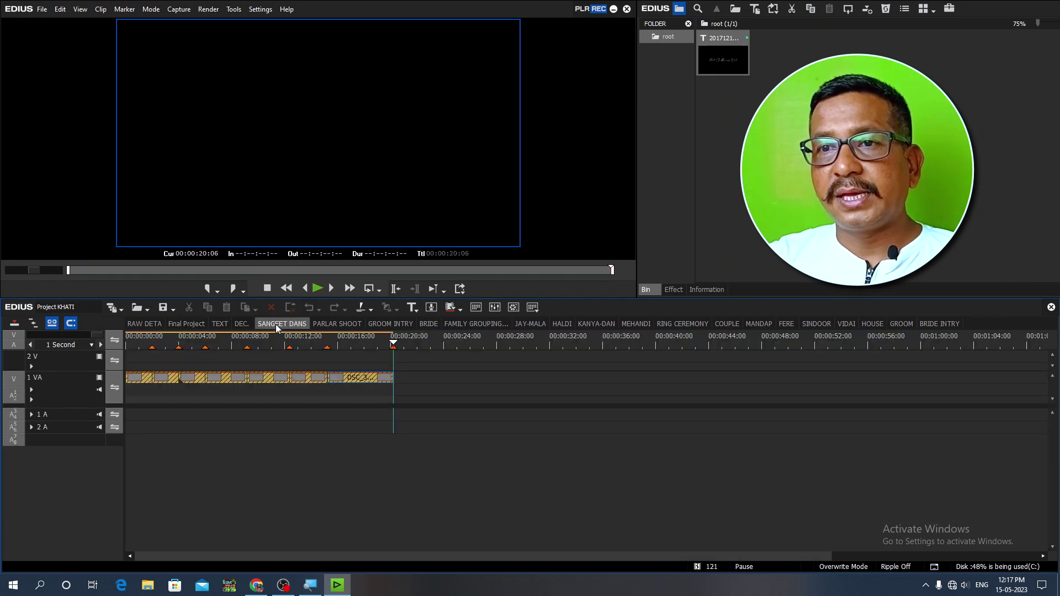
{"action": "key", "text": "o"}
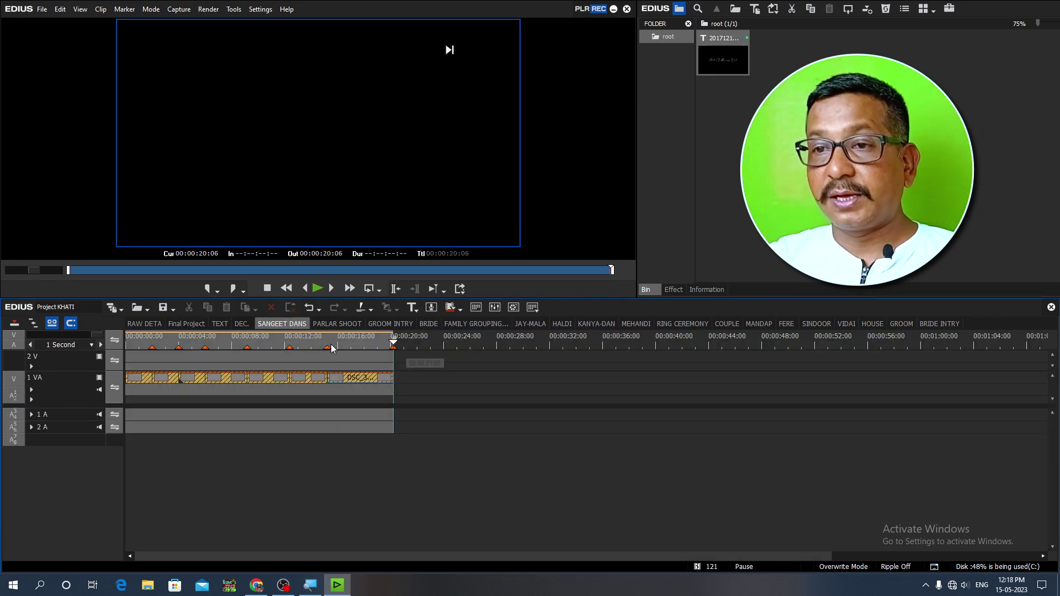
{"action": "left_click", "coordinate": [178, 341]}
{"action": "left_click", "coordinate": [357, 360]}
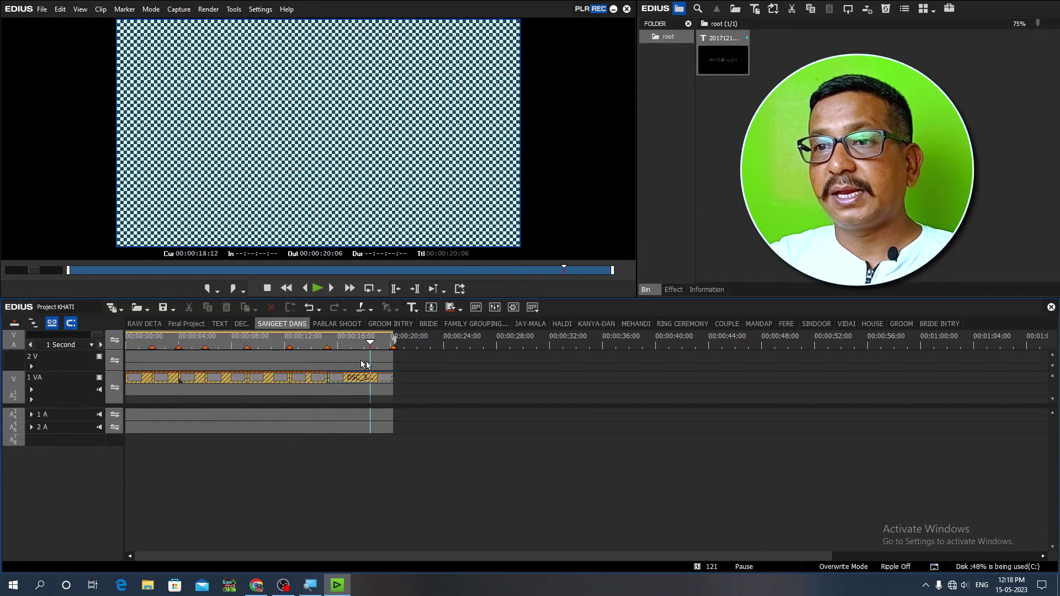
Set the PARLAR SHOOT sequence's Out point at the end of its last clip, 00:00:08:00.
{"action": "left_click", "coordinate": [338, 324]}
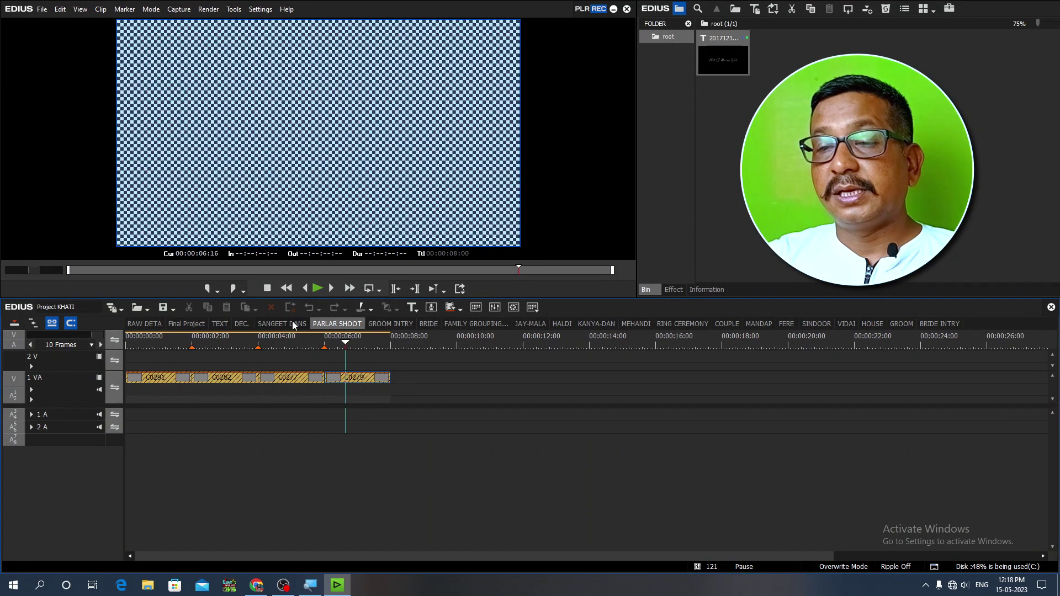
{"action": "left_click", "coordinate": [294, 325]}
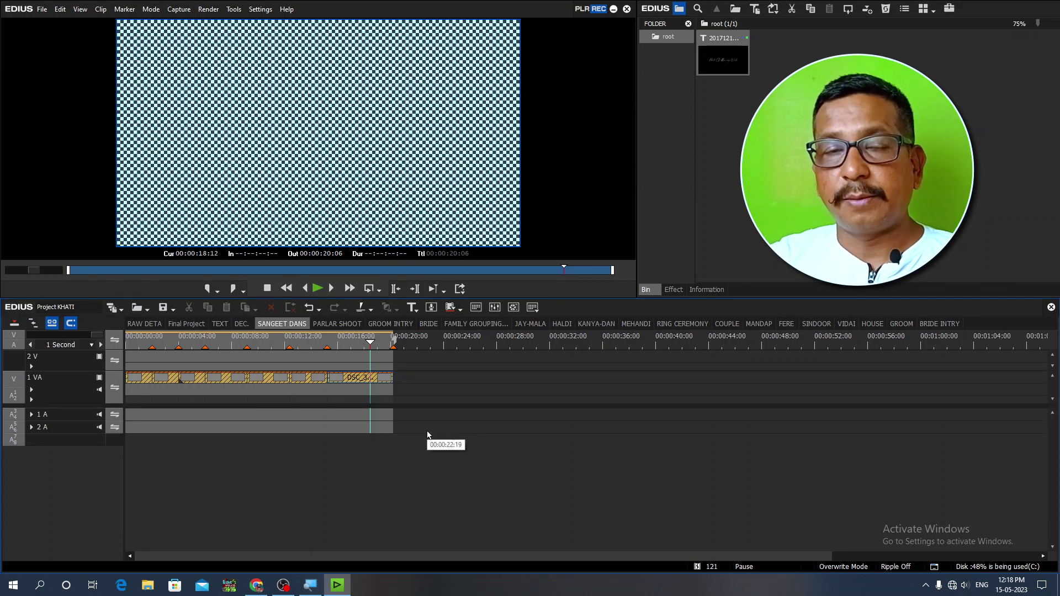
{"action": "left_click", "coordinate": [337, 324]}
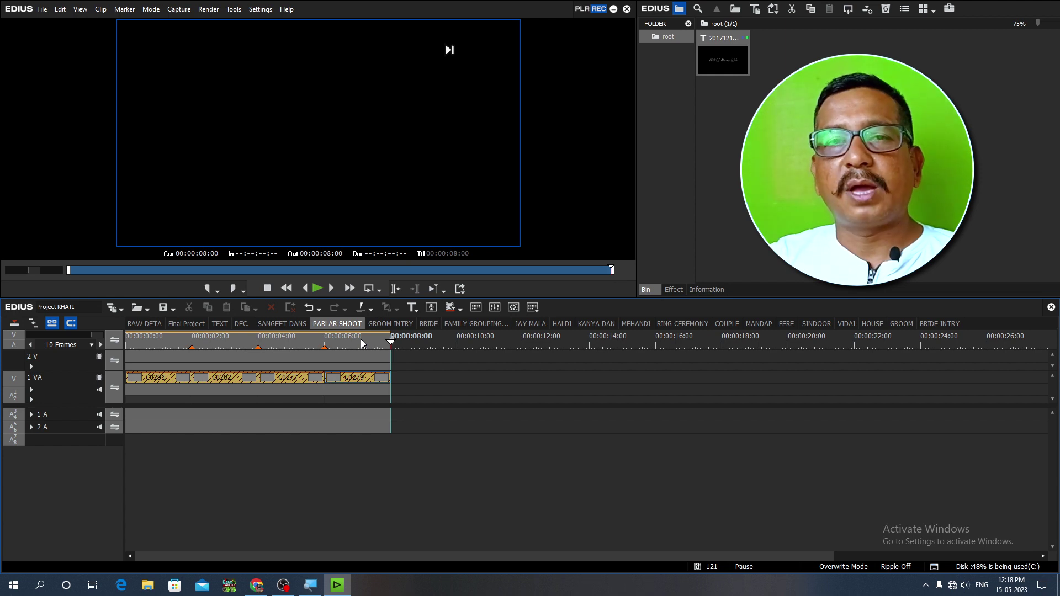
In the GROOM INTRY sequence, move the DJI_0464 clip and the short clips beside it from track 2 V down to 1 VA.
{"action": "left_click", "coordinate": [387, 325]}
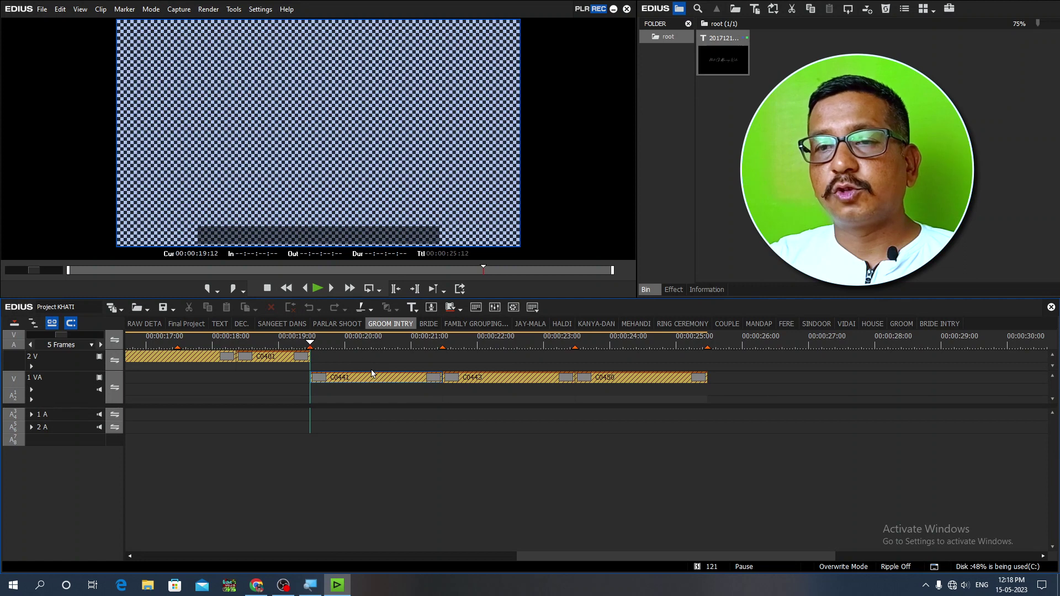
{"action": "scroll", "coordinate": [372, 374], "scroll_direction": "down", "scroll_amount": 2}
{"action": "key", "text": "Up"}
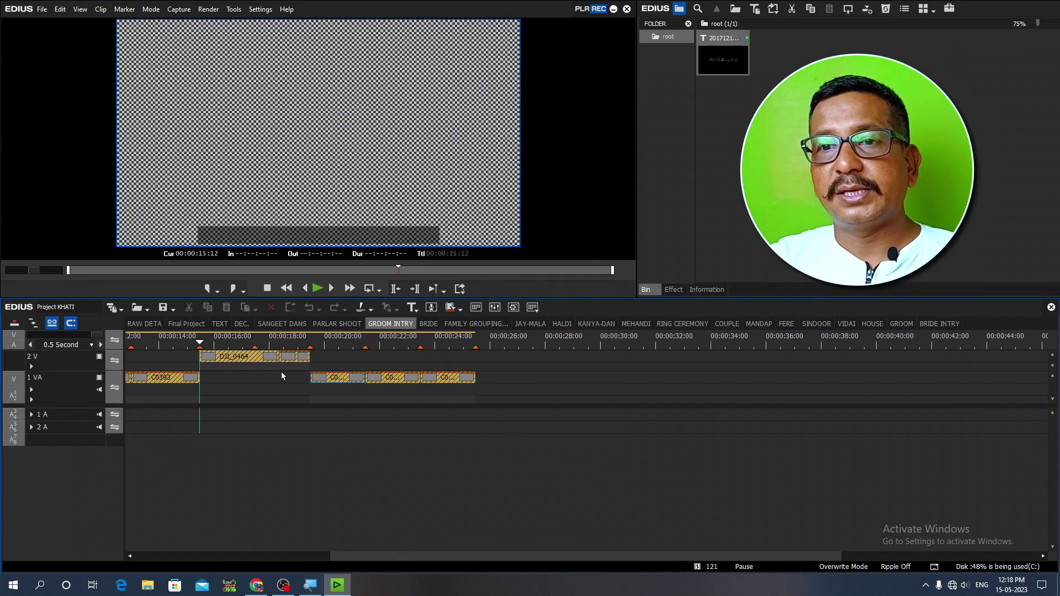
{"action": "scroll", "coordinate": [266, 356], "scroll_direction": "up", "scroll_amount": 1}
{"action": "left_click_drag", "start_coordinate": [233, 360], "coordinate": [233, 378]}
Set the GROOM INTRY sequence's Out point at the end of its last clip, 00:00:25:12, and check the clips on 1 VA.
{"action": "key", "text": "End"}
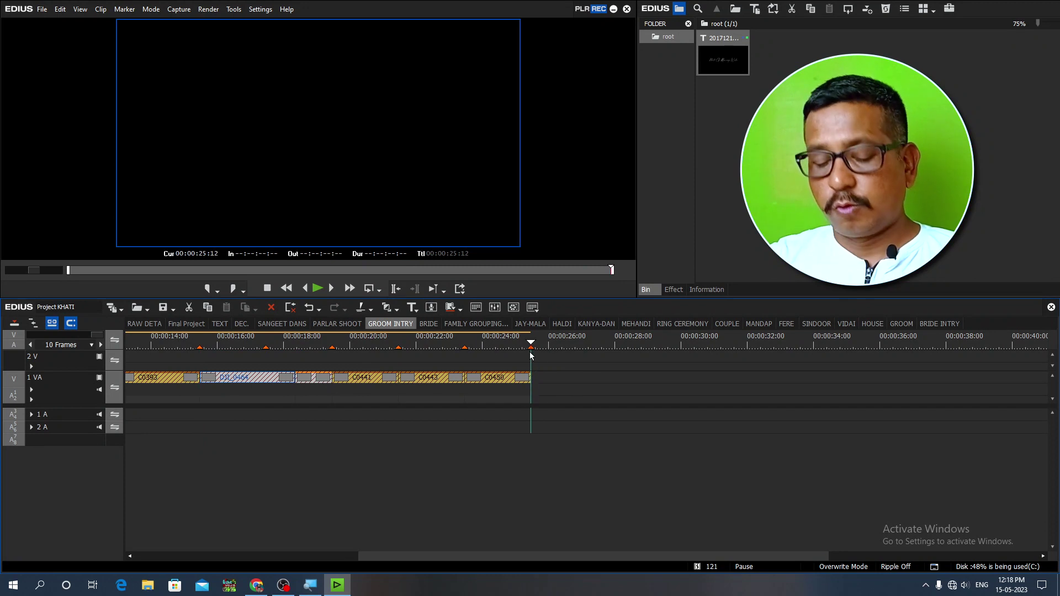
{"action": "key", "text": "o"}
{"action": "left_click", "coordinate": [55, 364]}
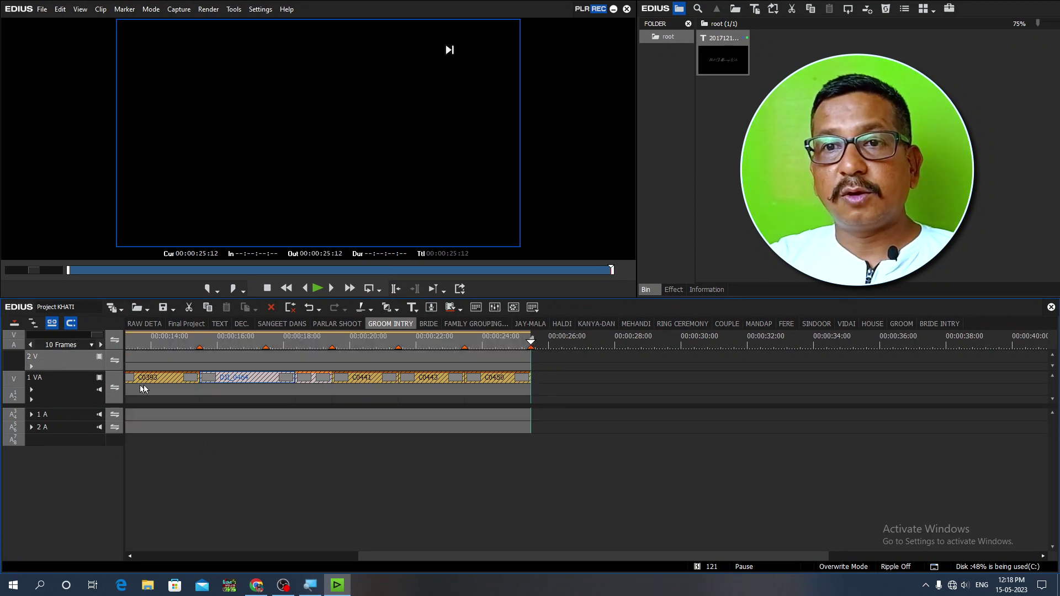
{"action": "left_click_drag", "start_coordinate": [565, 386], "coordinate": [144, 417]}
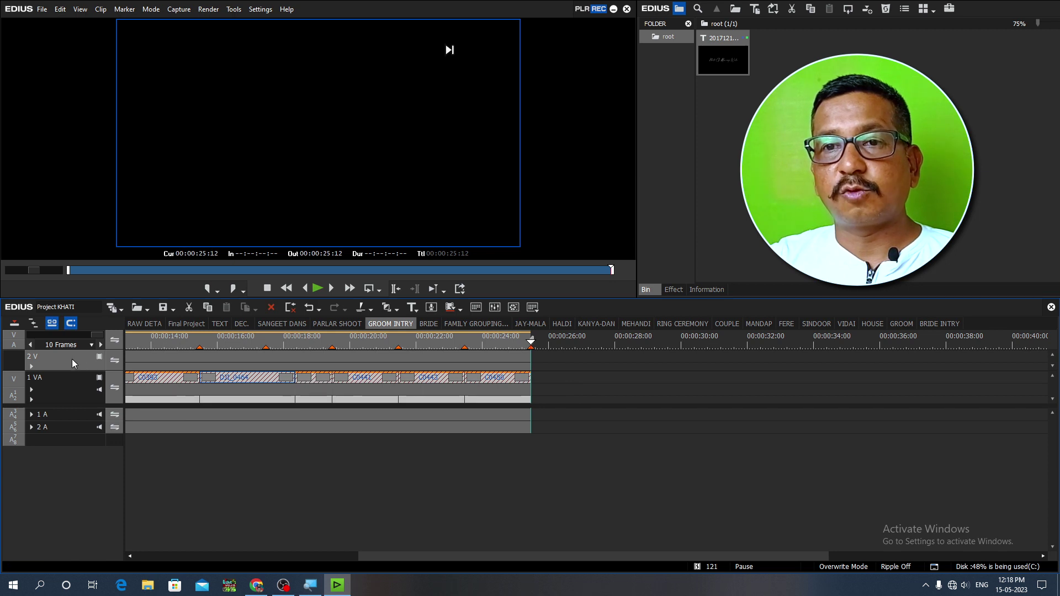
{"action": "left_click", "coordinate": [200, 341]}
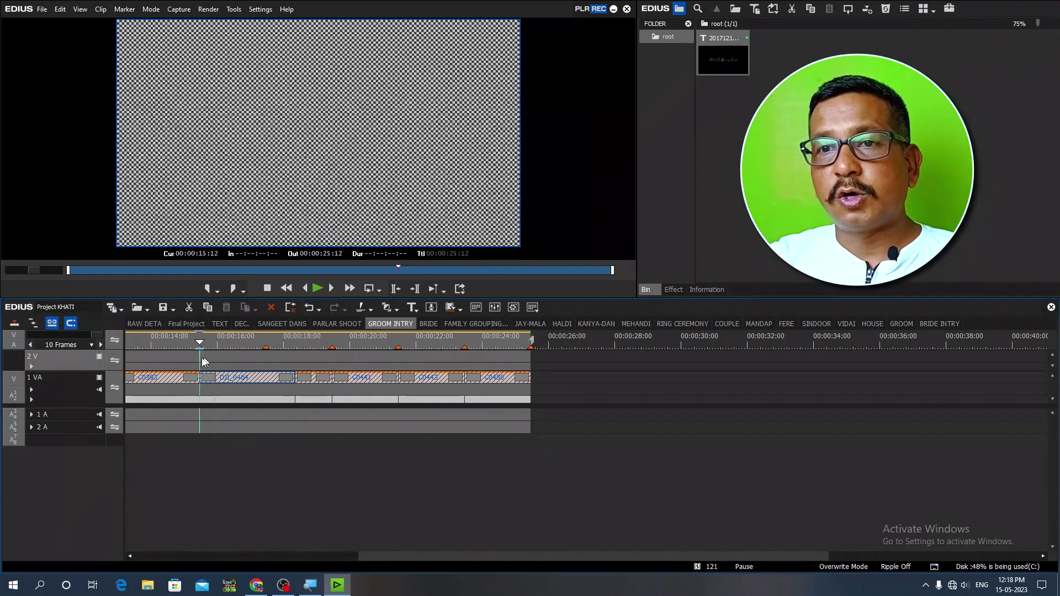
{"action": "left_click", "coordinate": [295, 342]}
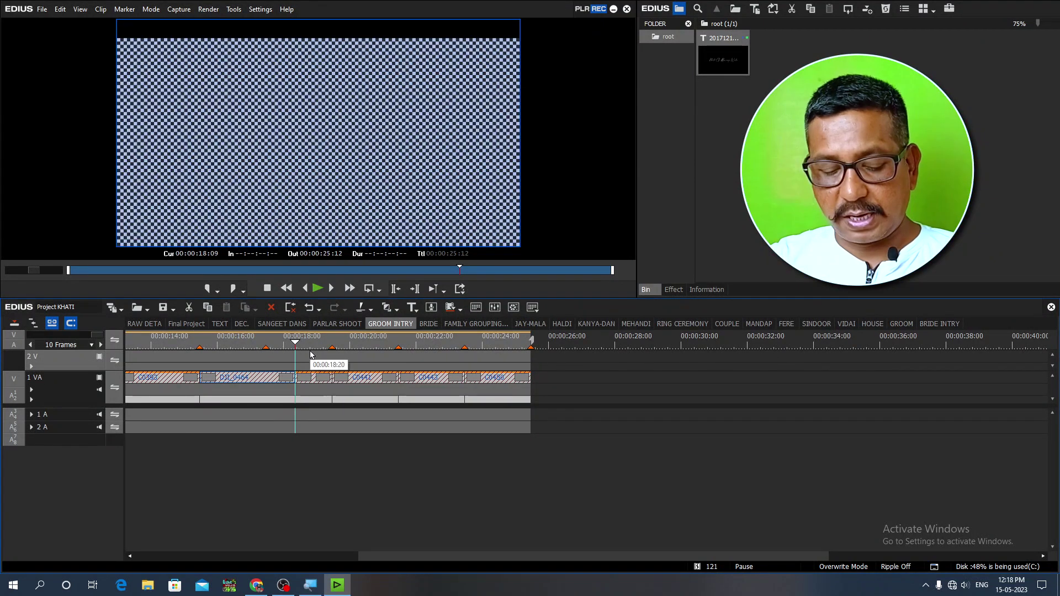
{"action": "left_click", "coordinate": [265, 341]}
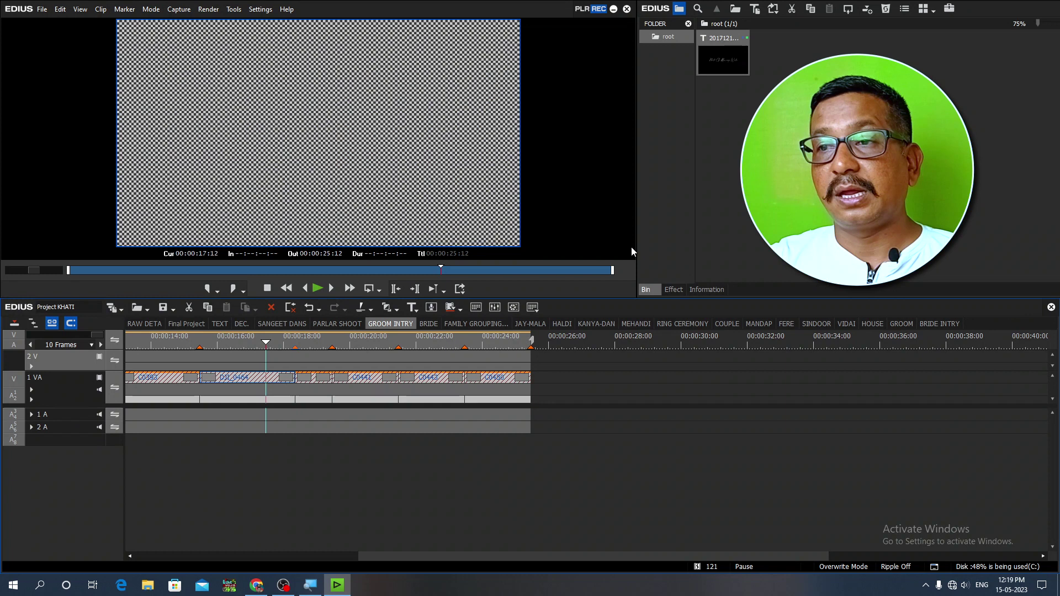
Try the bin's title clip on track 2 V at the start of GROOM INTRY, trimmed to the clips below, and delete the copies.
{"action": "key", "text": "ctrl+o"}
{"action": "left_click", "coordinate": [731, 305]}
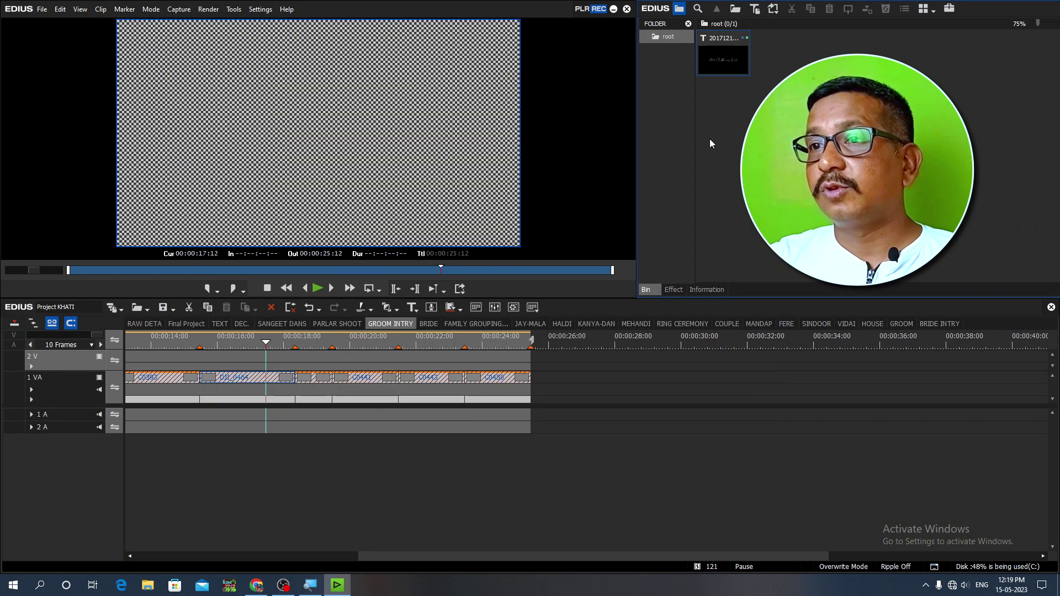
{"action": "left_click_drag", "start_coordinate": [723, 67], "coordinate": [161, 359]}
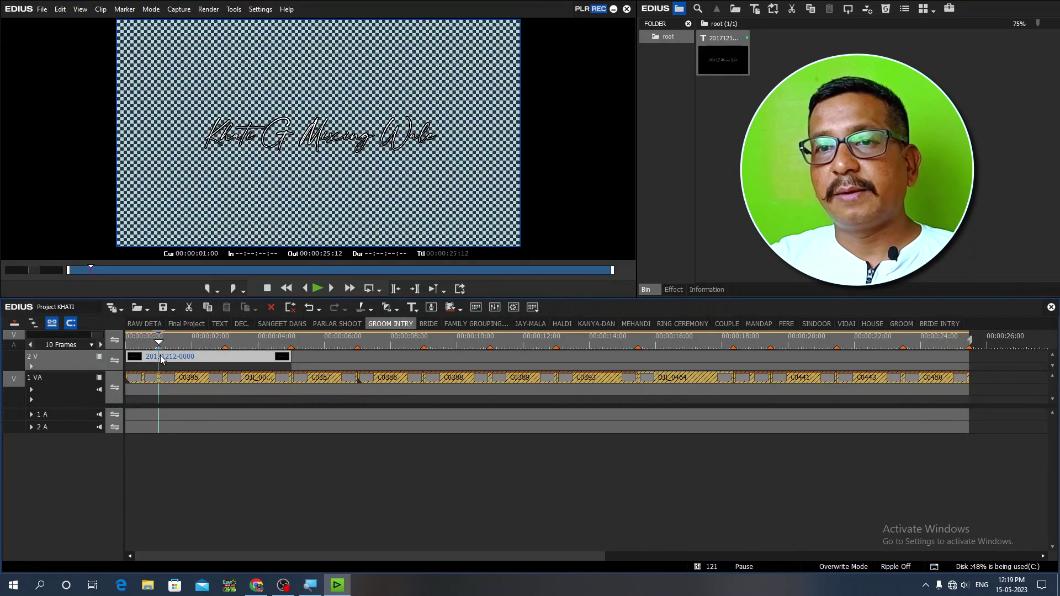
{"action": "key", "text": "n"}
{"action": "key", "text": "Home"}
{"action": "left_click_drag", "start_coordinate": [724, 55], "coordinate": [188, 347]}
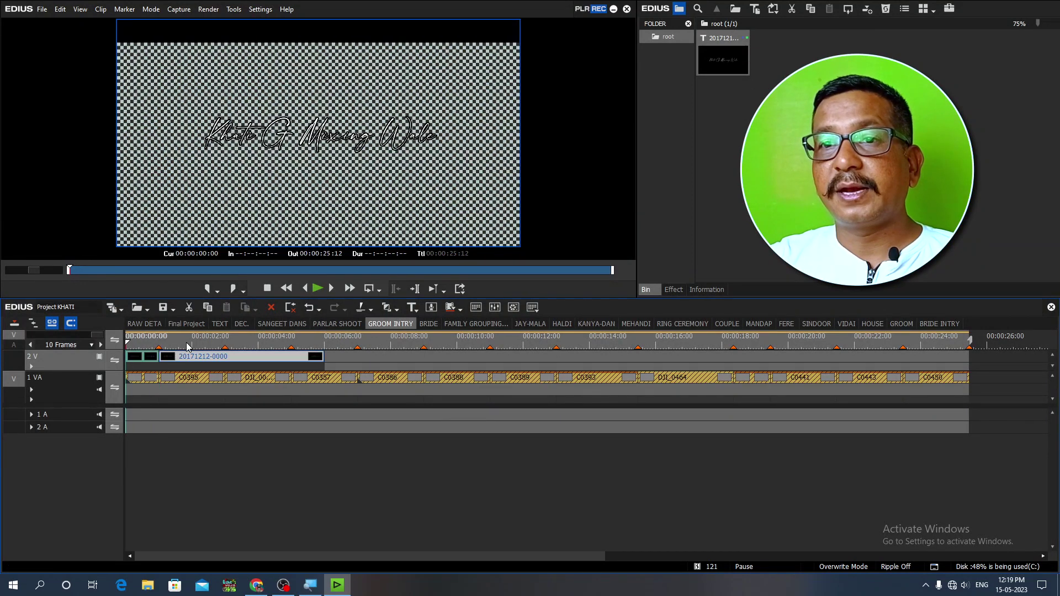
{"action": "left_click", "coordinate": [225, 342]}
{"action": "key", "text": "n"}
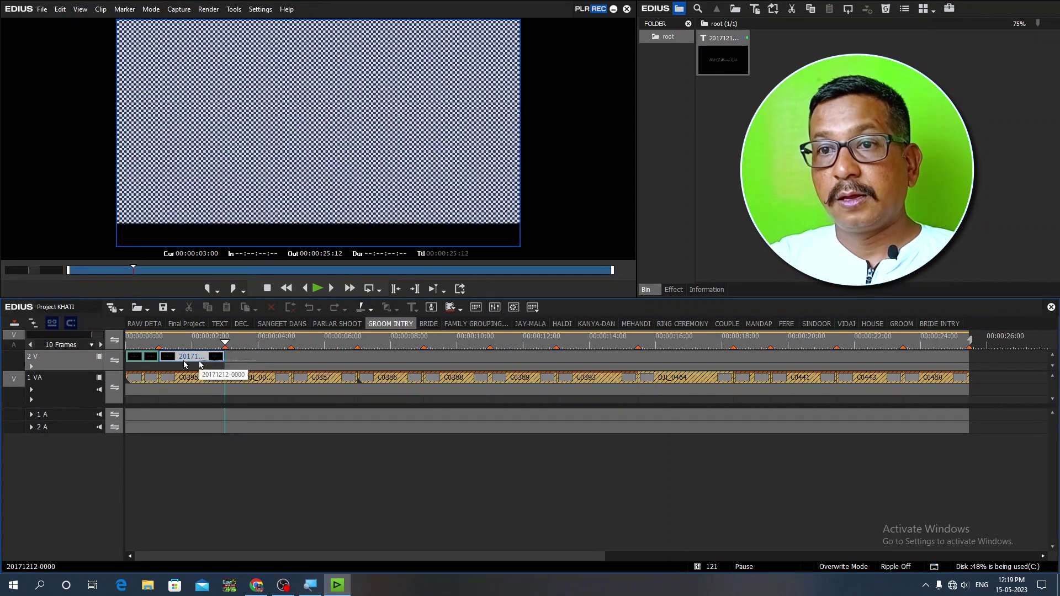
{"action": "key", "text": "Delete"}
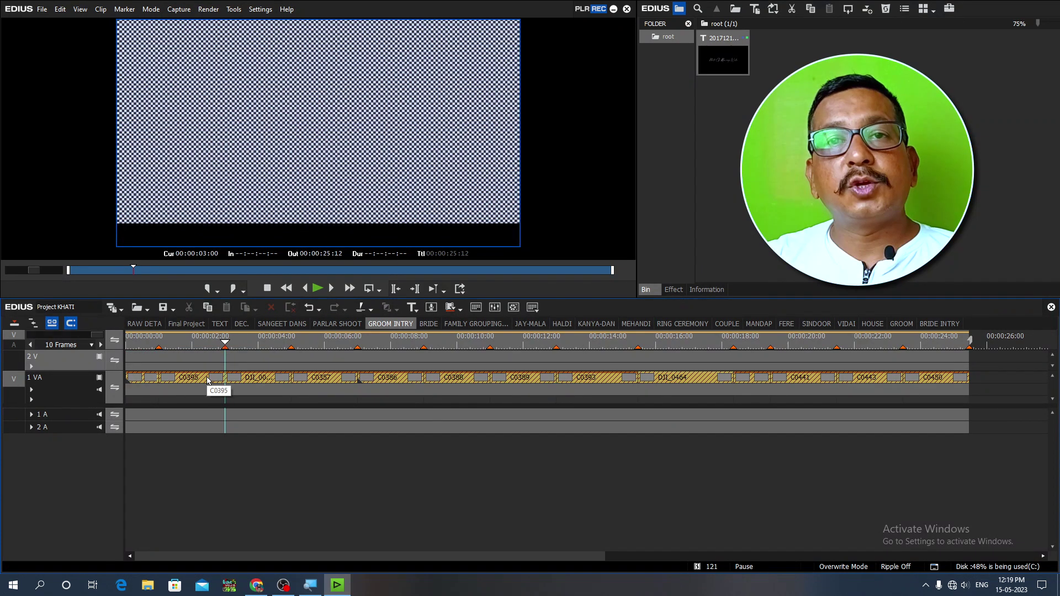
Set the BRIDE sequence's Out point at the end of its last clip, 00:00:17:02, and scrub through the sequence.
{"action": "left_click_drag", "start_coordinate": [210, 343], "coordinate": [398, 362]}
{"action": "scroll", "coordinate": [390, 375], "scroll_direction": "down", "scroll_amount": 1}
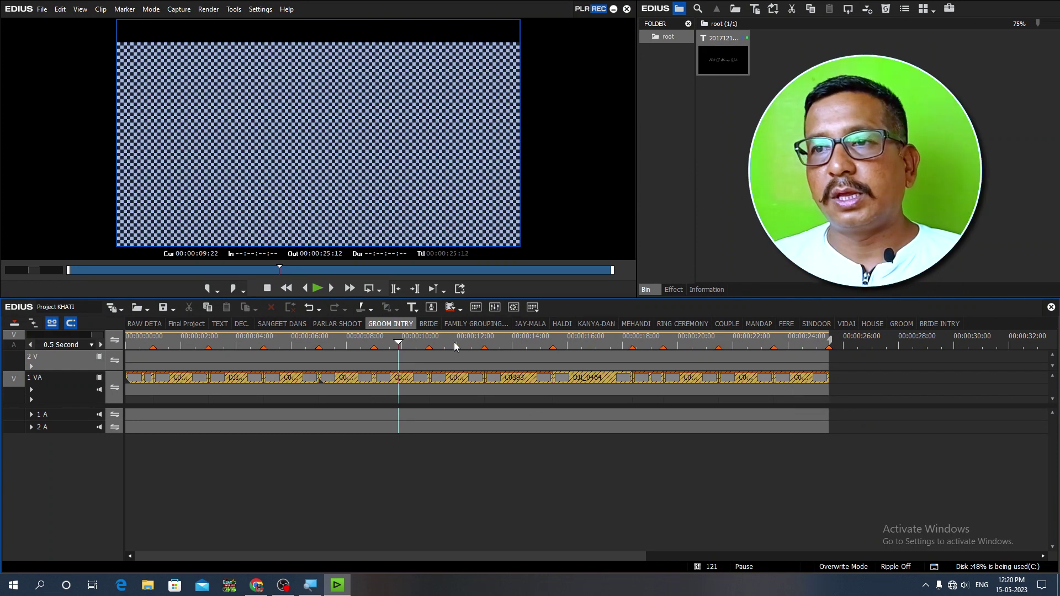
{"action": "left_click", "coordinate": [429, 325]}
{"action": "left_click", "coordinate": [326, 344]}
{"action": "left_click", "coordinate": [426, 343]}
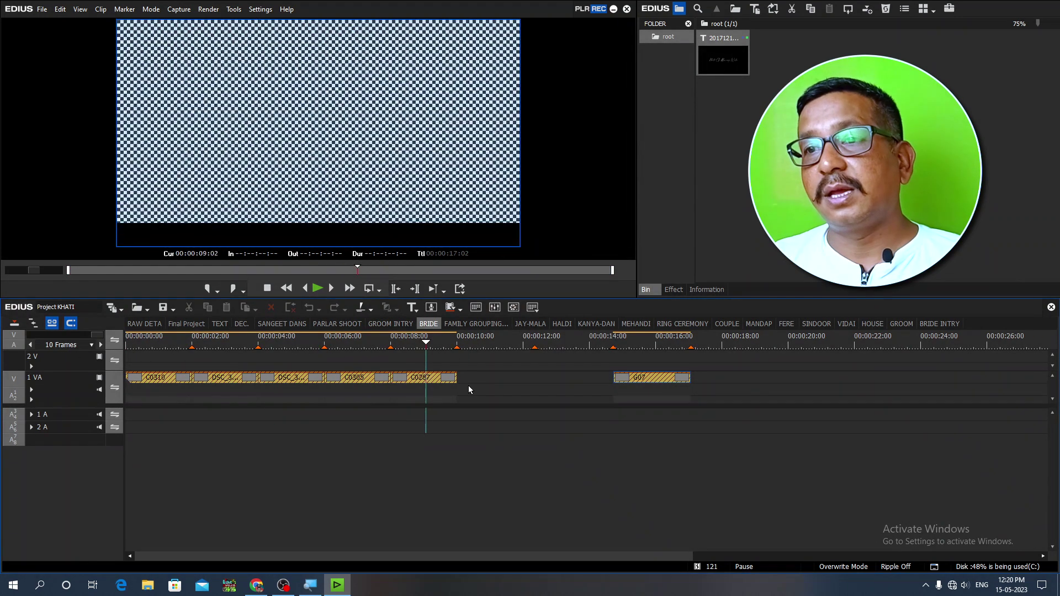
{"action": "scroll", "coordinate": [468, 387], "scroll_direction": "down", "scroll_amount": 1}
{"action": "left_click_drag", "start_coordinate": [449, 360], "coordinate": [597, 365]}
{"action": "key", "text": "o"}
{"action": "mouse_move", "coordinate": [413, 359]}
{"action": "left_mouse_down"}
{"action": "mouse_move", "coordinate": [403, 359]}
{"action": "mouse_move", "coordinate": [530, 363]}
{"action": "mouse_move", "coordinate": [506, 383]}
{"action": "mouse_move", "coordinate": [394, 400]}
{"action": "left_mouse_up"}
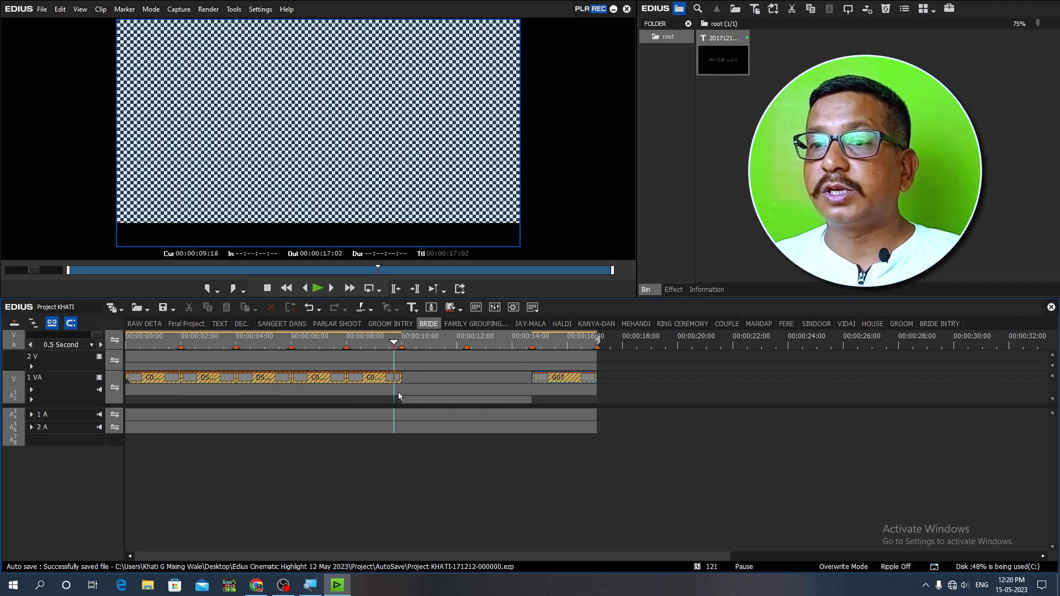
{"action": "left_click_drag", "start_coordinate": [326, 349], "coordinate": [300, 349]}
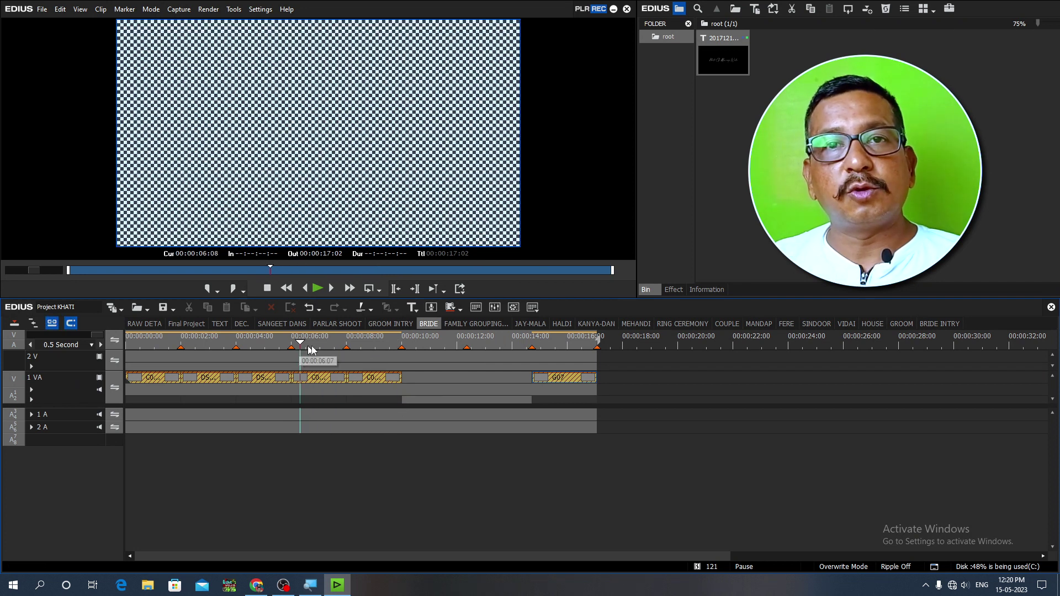
Set the FAMILY GROUPING sequence's Out point at the end of its last clip, 00:00:12:00.
{"action": "left_click", "coordinate": [474, 324]}
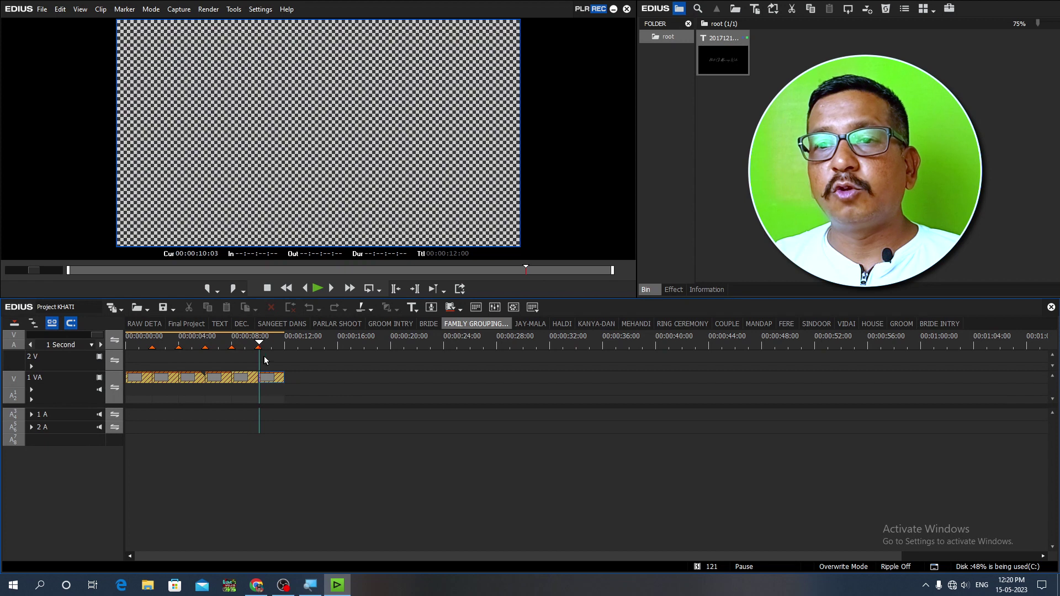
{"action": "left_click", "coordinate": [283, 346]}
{"action": "key", "text": "o"}
{"action": "mouse_move", "coordinate": [269, 348]}
{"action": "left_mouse_down"}
{"action": "mouse_move", "coordinate": [148, 353]}
{"action": "mouse_move", "coordinate": [153, 364]}
{"action": "mouse_move", "coordinate": [283, 360]}
{"action": "left_mouse_up"}
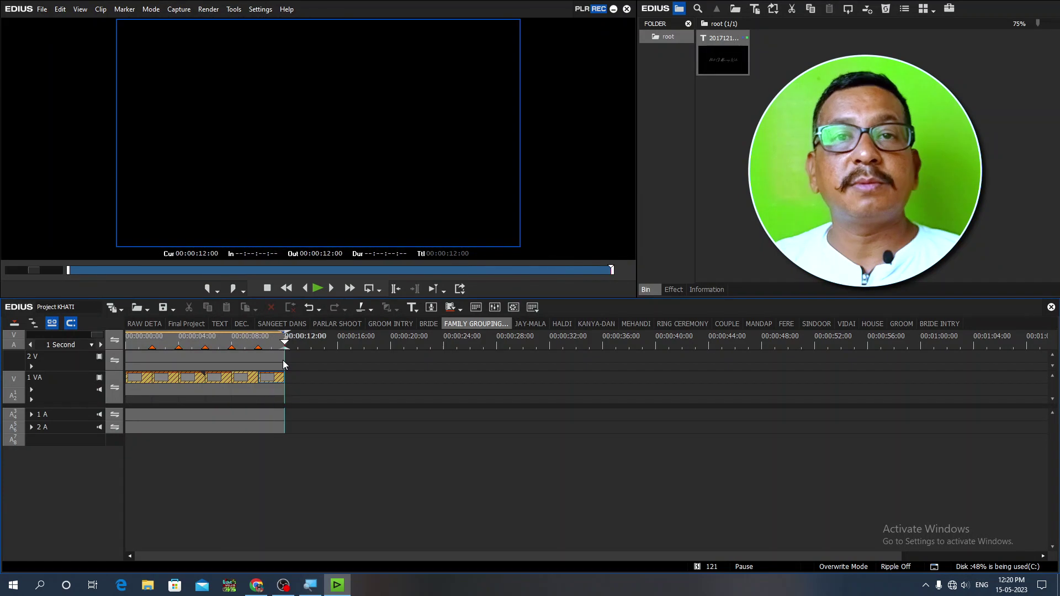
Scrub through the clips of the JAY-MALA sequence from the start towards the end.
{"action": "left_click", "coordinate": [546, 324]}
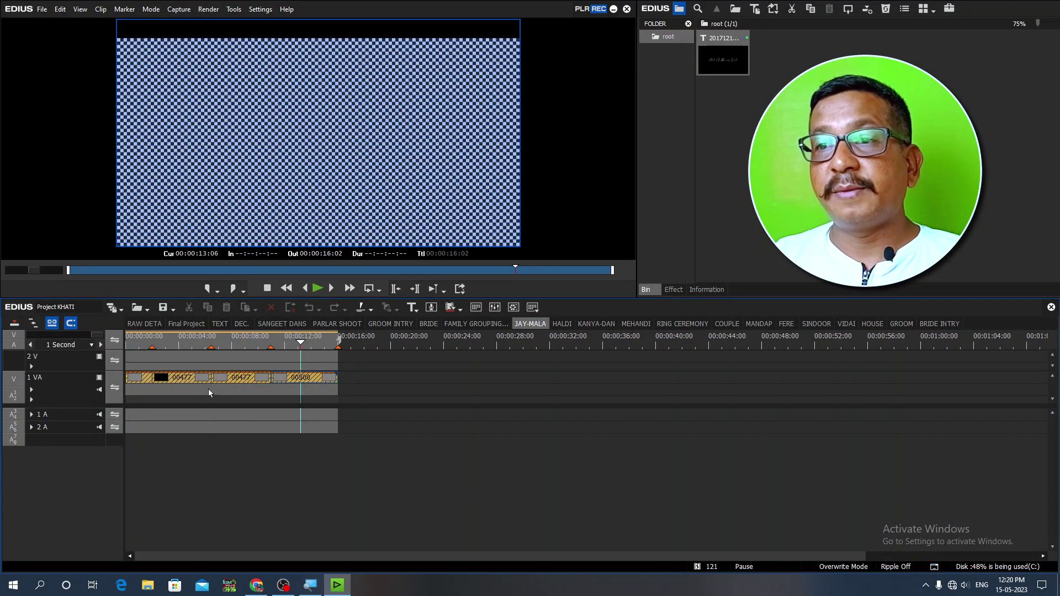
{"action": "left_click", "coordinate": [152, 357]}
{"action": "left_click_drag", "start_coordinate": [152, 356], "coordinate": [331, 363]}
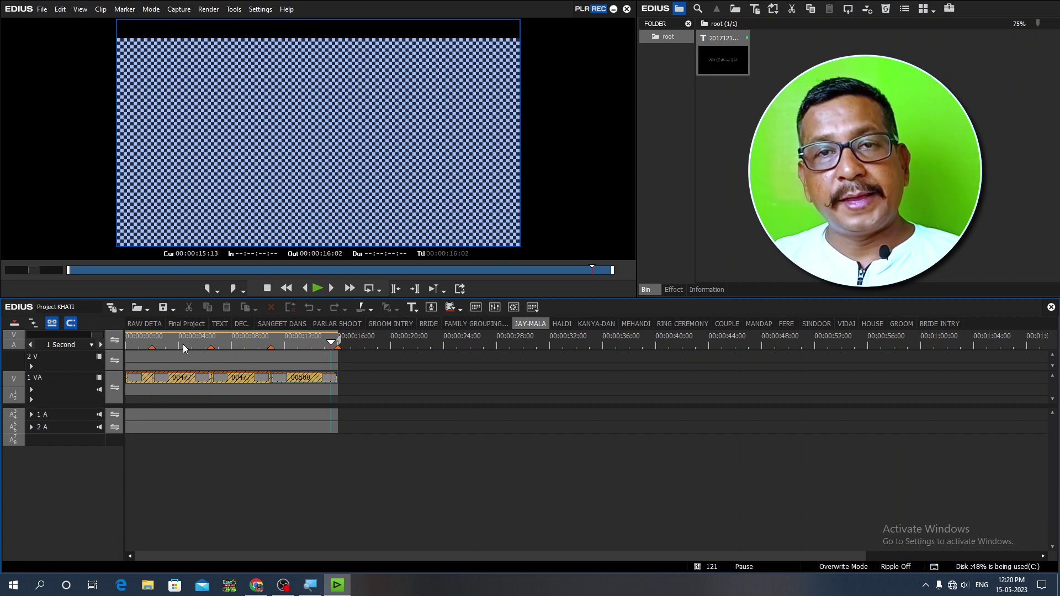
{"action": "key", "text": "Home"}
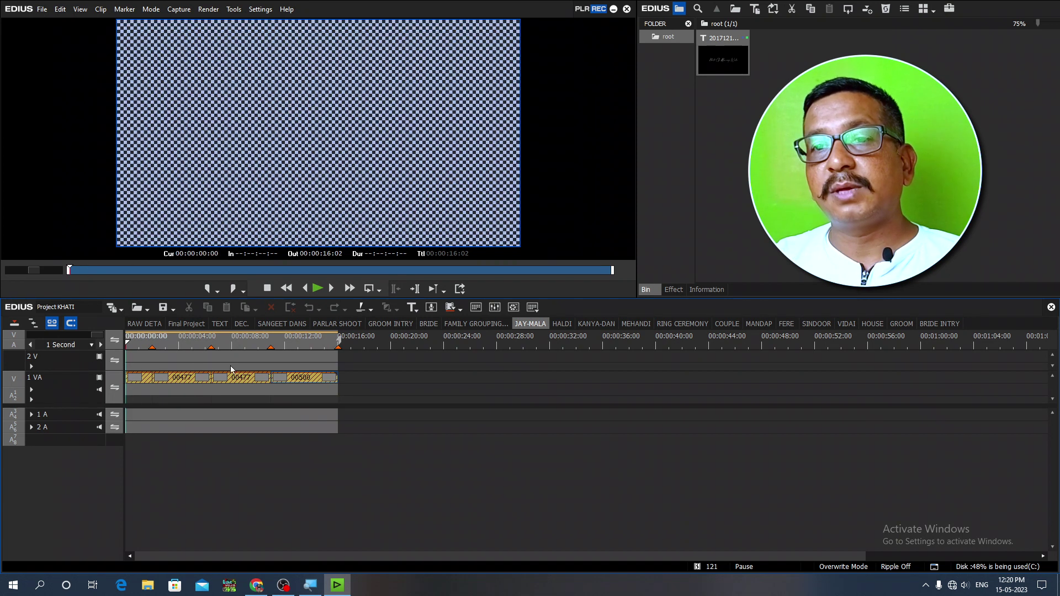
{"action": "mouse_move", "coordinate": [311, 343]}
{"action": "left_mouse_down"}
{"action": "mouse_move", "coordinate": [279, 343]}
{"action": "mouse_move", "coordinate": [324, 343]}
{"action": "left_mouse_up"}
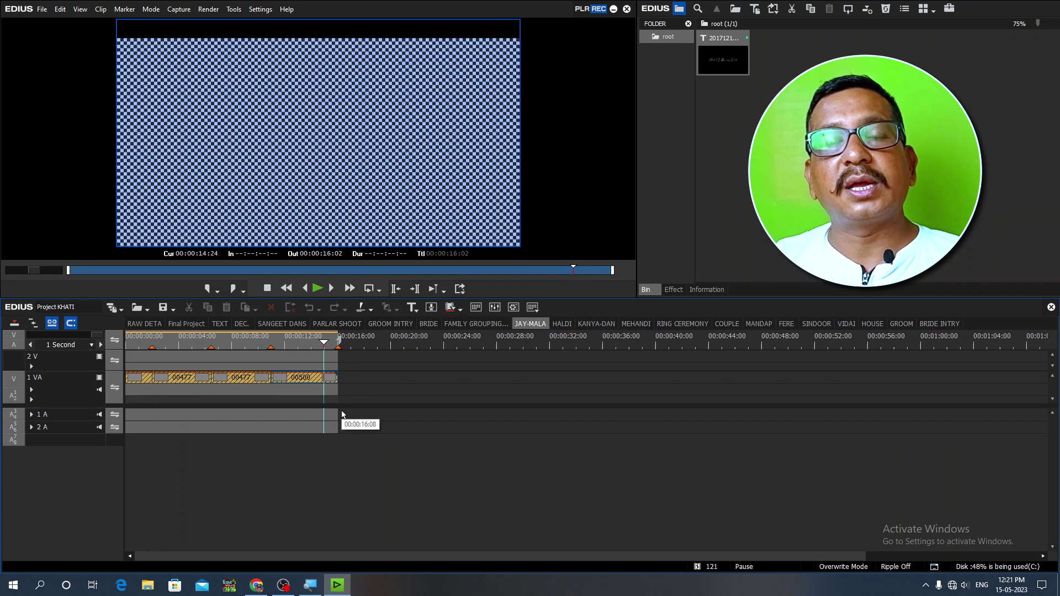
Set the HALDI sequence's Out point at the end of its last clip, 00:00:24:13.
{"action": "left_click", "coordinate": [571, 325]}
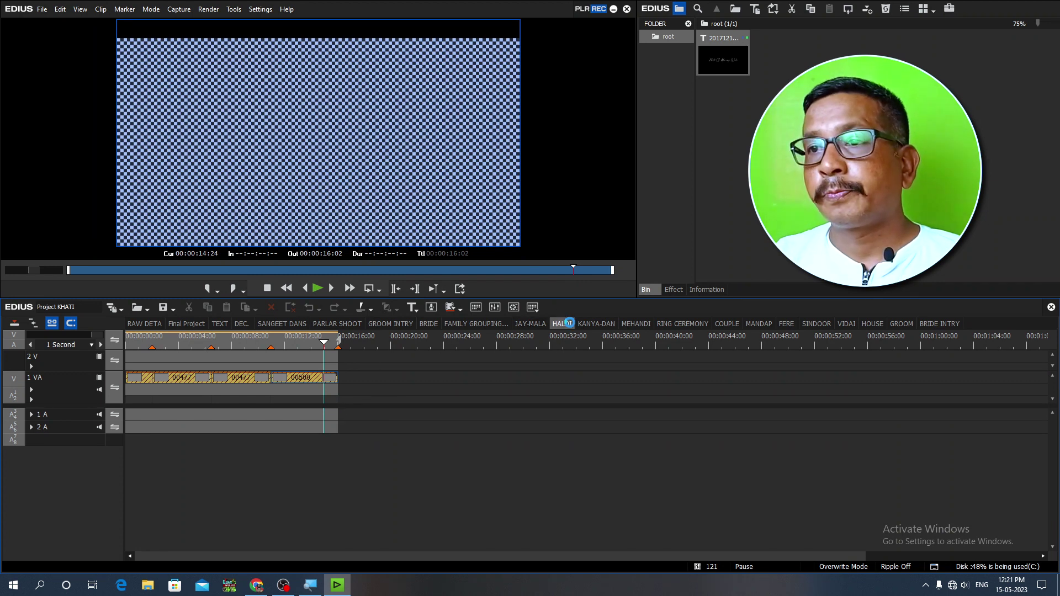
{"action": "left_click", "coordinate": [455, 346]}
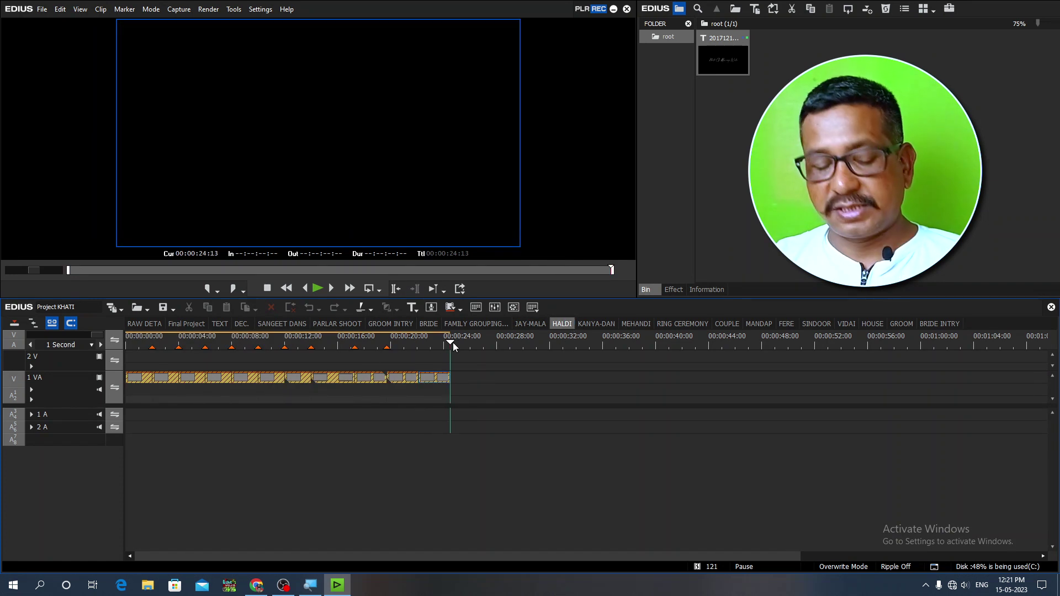
{"action": "key", "text": "o"}
{"action": "left_click", "coordinate": [418, 342]}
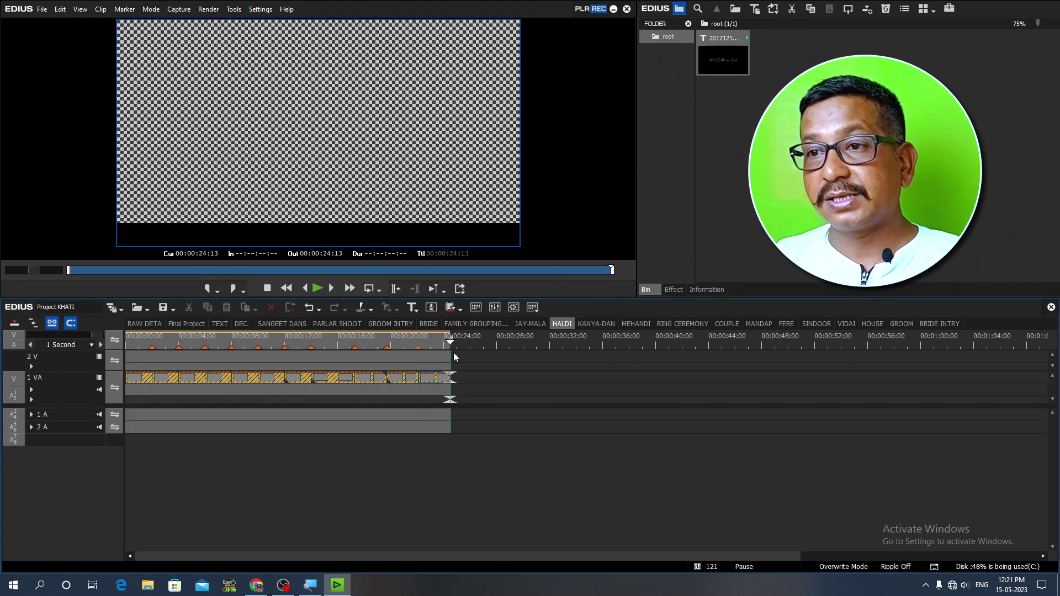
{"action": "left_click", "coordinate": [483, 344]}
Set the KANYA-DAN sequence's Out point at the end of its last clip, 00:00:13:07.
{"action": "left_click", "coordinate": [599, 324]}
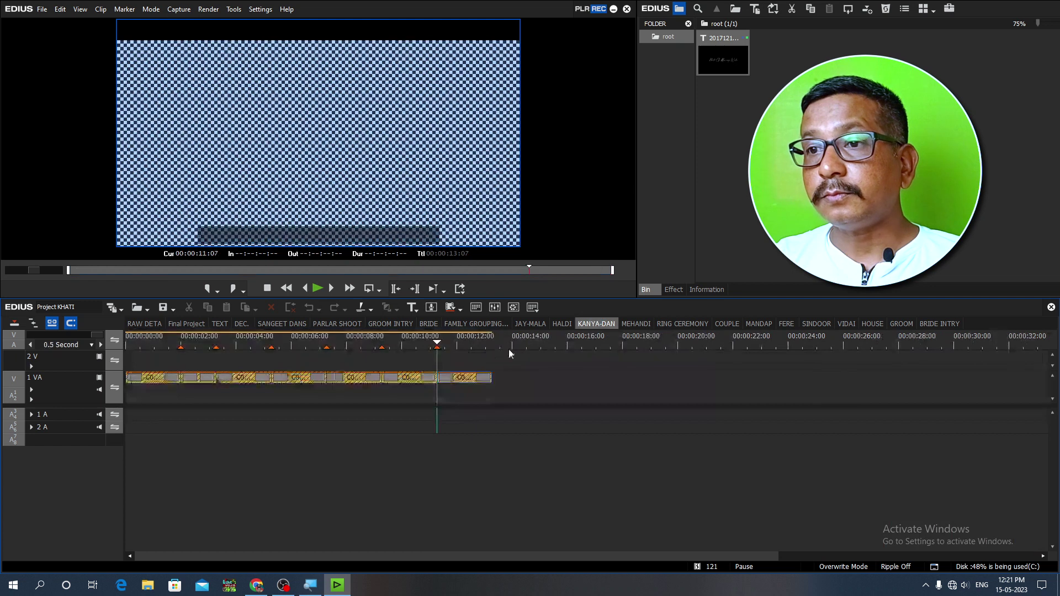
{"action": "left_click", "coordinate": [491, 343]}
{"action": "key", "text": "o"}
{"action": "left_click_drag", "start_coordinate": [492, 343], "coordinate": [440, 347]}
{"action": "key", "text": "v"}
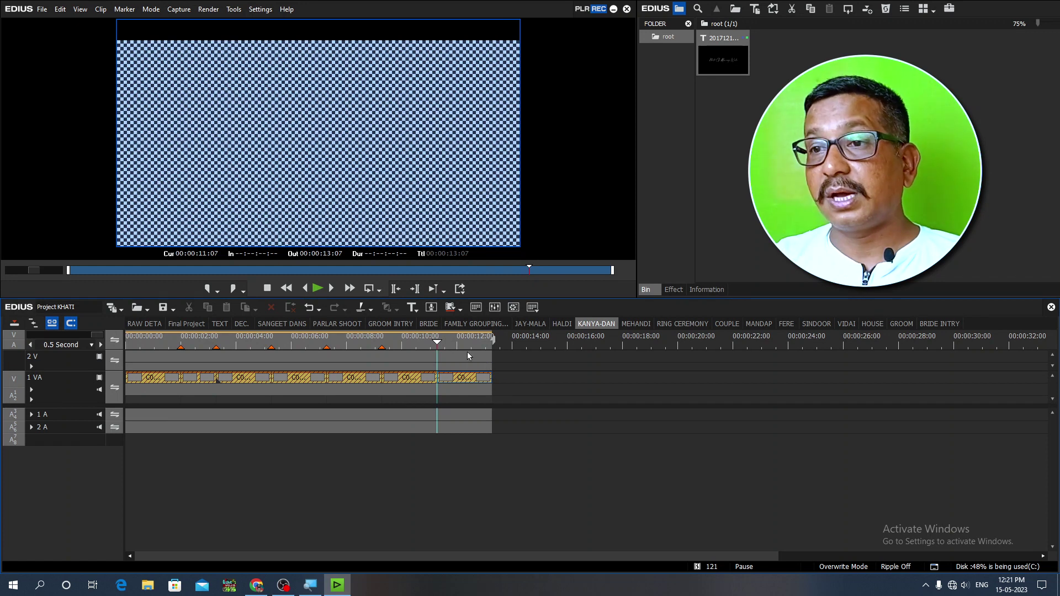
Step back through the KANYA-DAN clips from the last one to review the framing of each shot.
{"action": "left_click_drag", "start_coordinate": [481, 342], "coordinate": [468, 371]}
{"action": "left_click", "coordinate": [468, 371]}
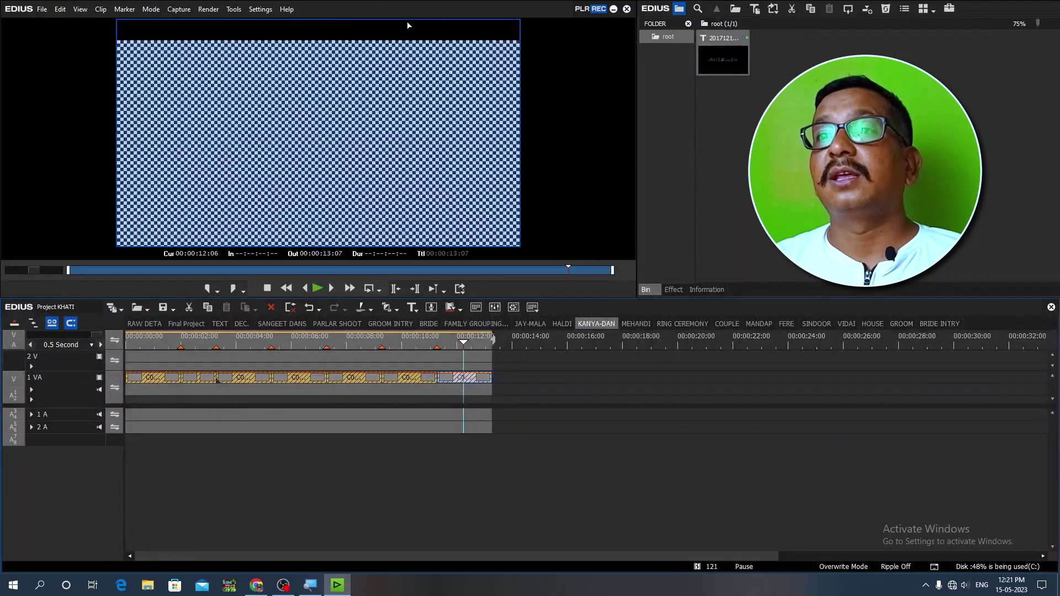
{"action": "left_click", "coordinate": [412, 343]}
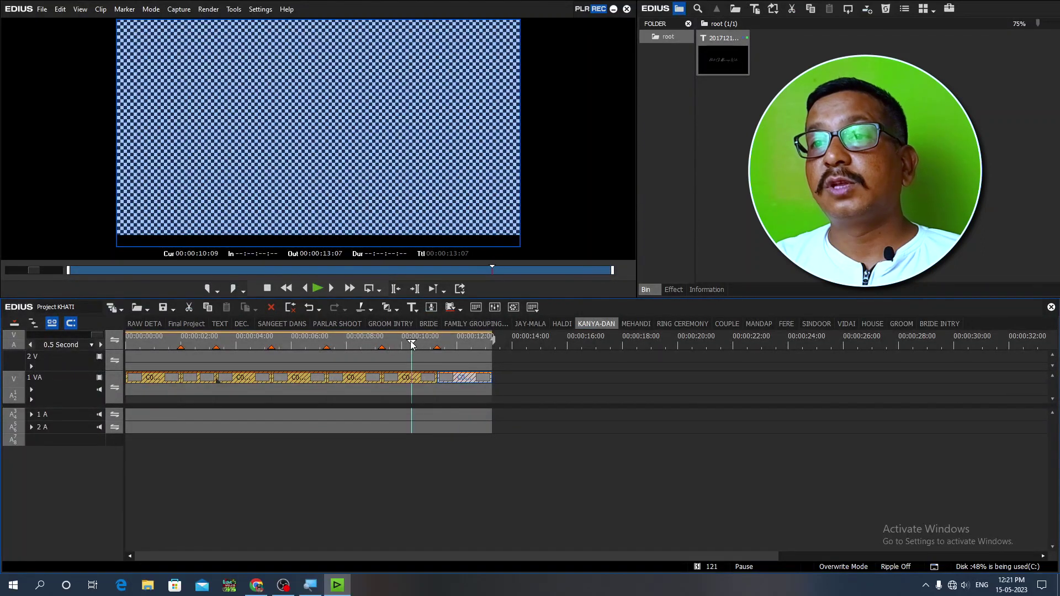
{"action": "left_click", "coordinate": [364, 343]}
{"action": "left_click", "coordinate": [298, 343]}
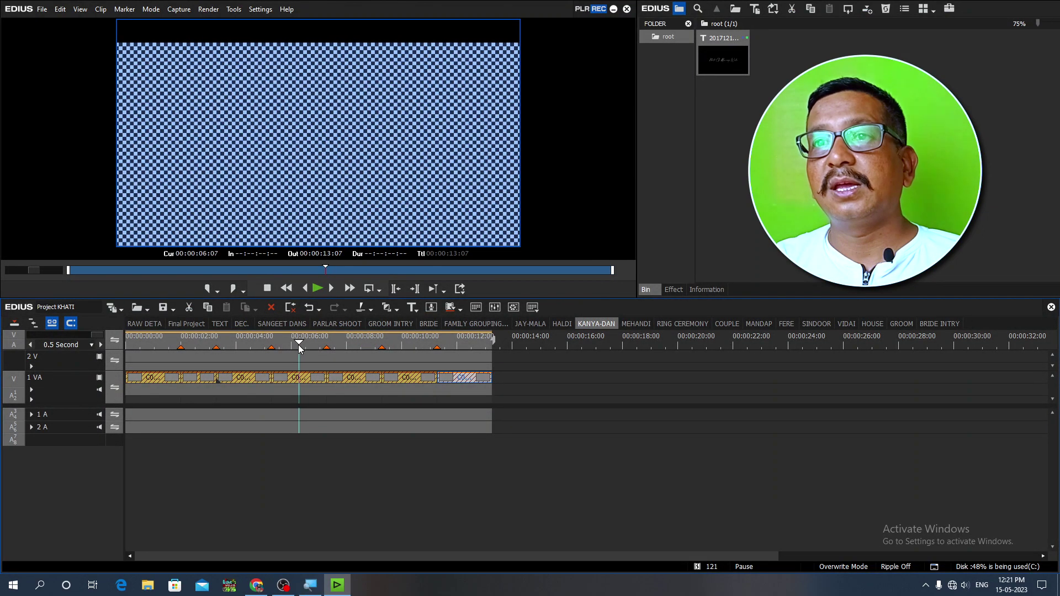
{"action": "left_click", "coordinate": [245, 343]}
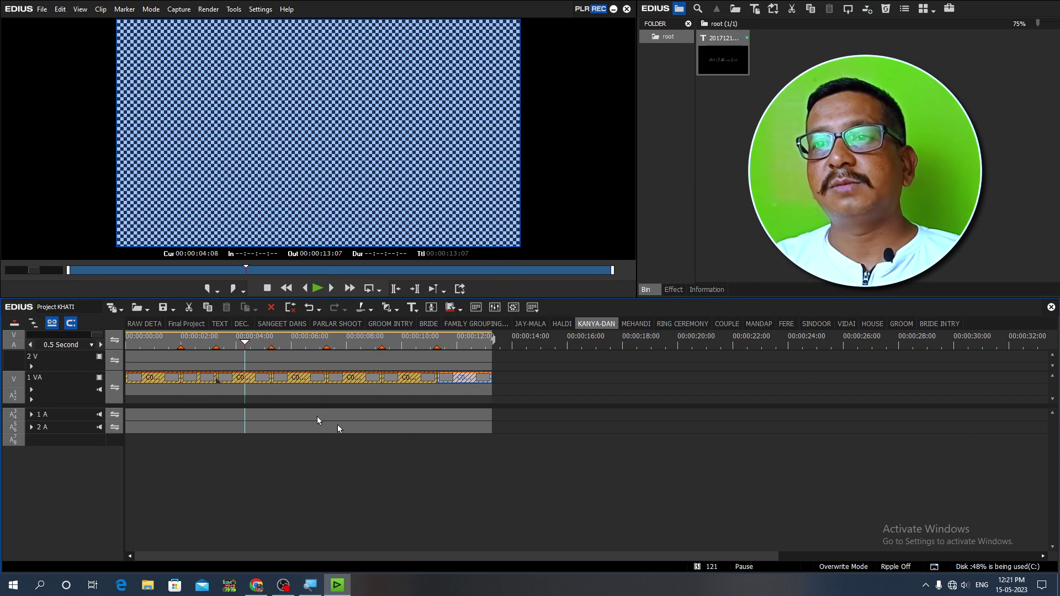
{"action": "left_click_drag", "start_coordinate": [303, 347], "coordinate": [302, 371]}
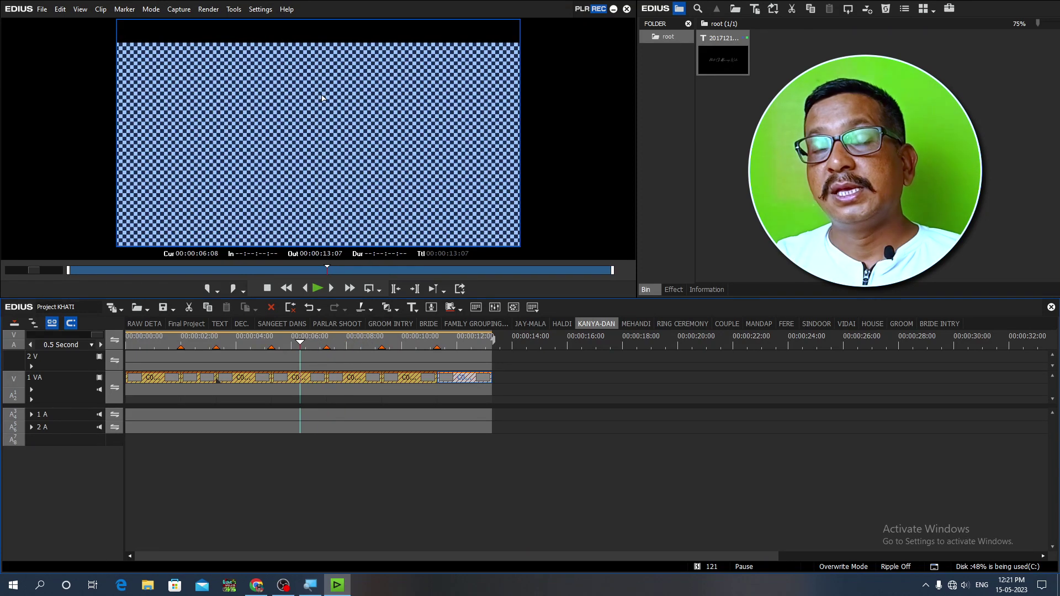
Open the Layouter for the KANYA-DAN clip at 00:00:06:08, try shifting its image downward, and undo the shift.
{"action": "left_click", "coordinate": [307, 380]}
{"action": "key", "text": "F7"}
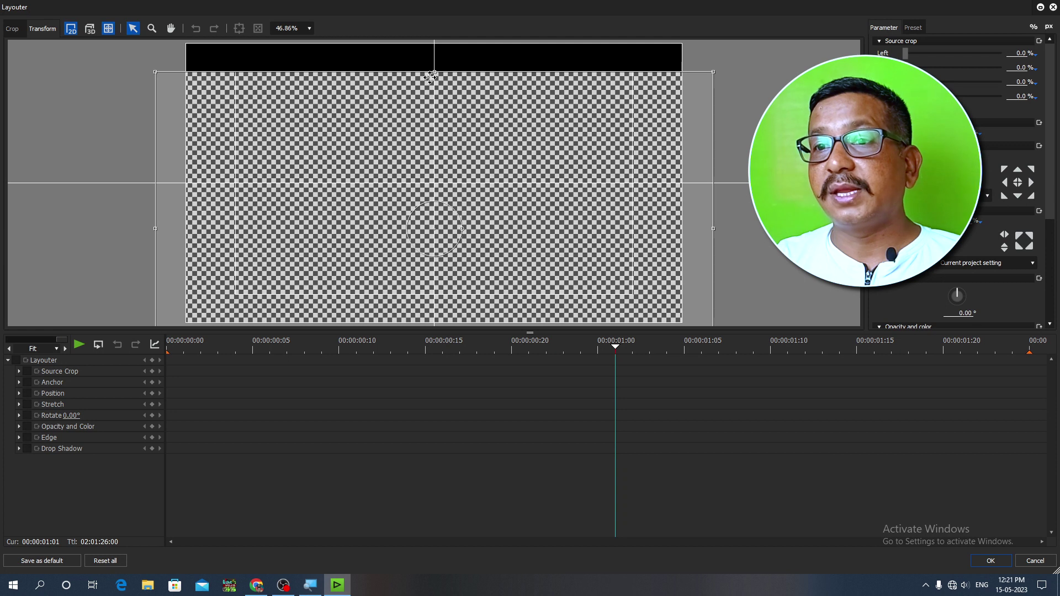
{"action": "left_click_drag", "start_coordinate": [464, 128], "coordinate": [467, 148]}
{"action": "key", "text": "ctrl+z"}
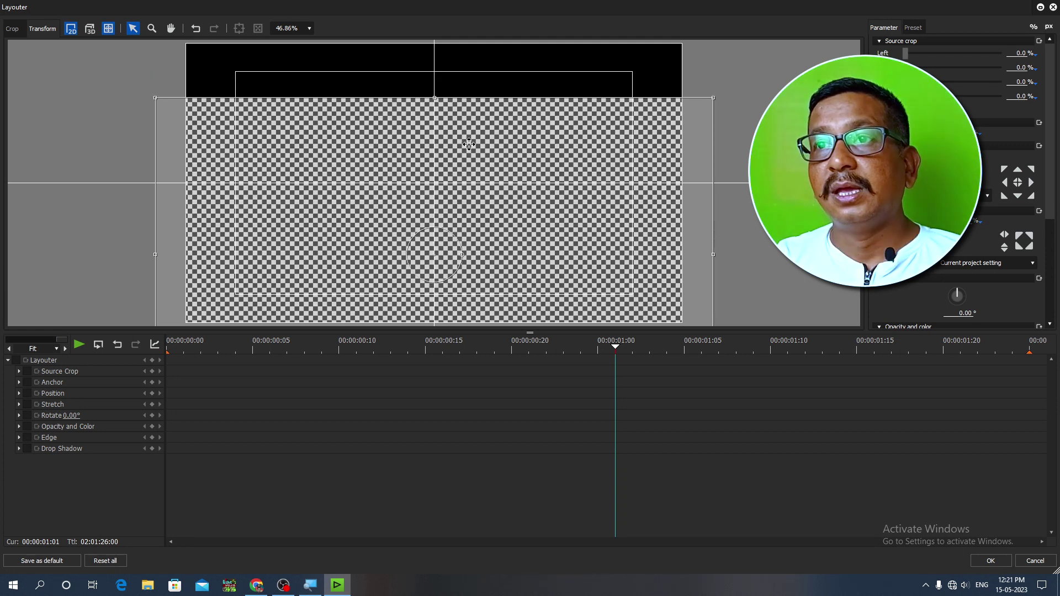
Cancel the Layouter and check the KANYA-DAN framing at 00:00:10:09.
{"action": "left_click", "coordinate": [1037, 562]}
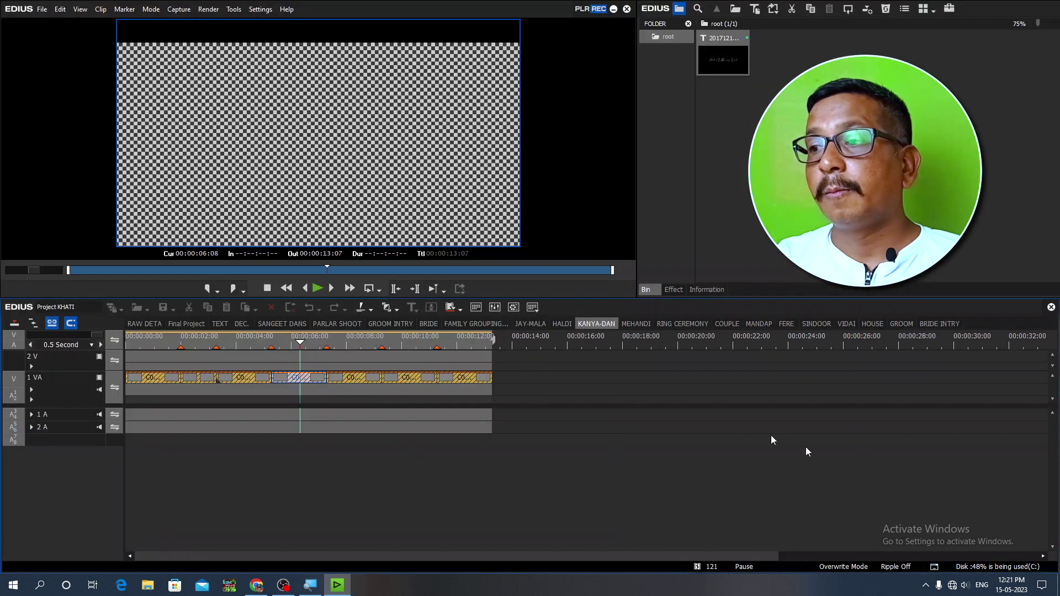
{"action": "left_click_drag", "start_coordinate": [329, 345], "coordinate": [412, 354]}
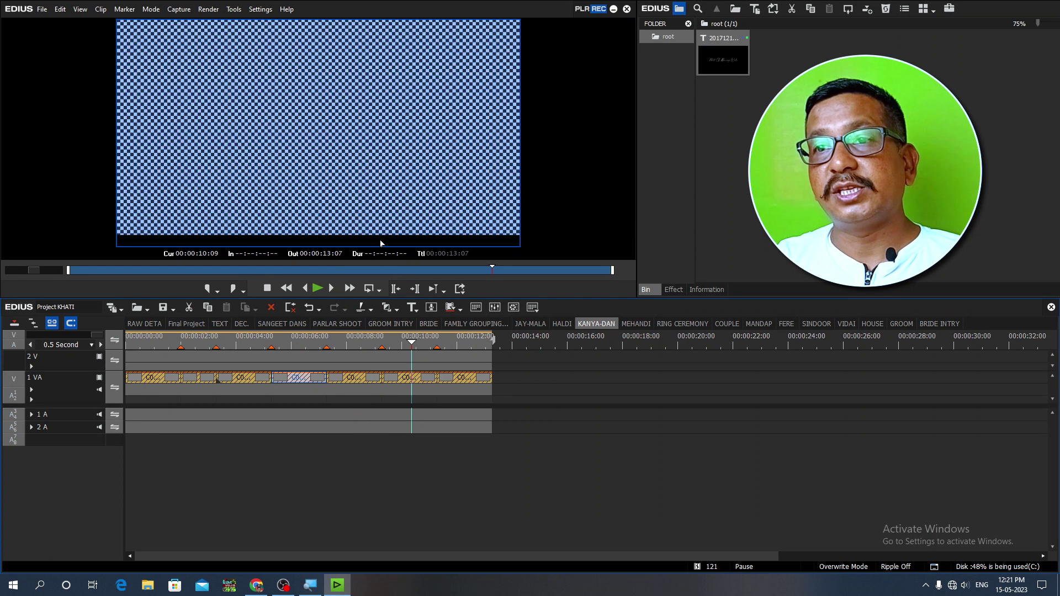
Set the MEHANDI sequence's Out point at the end of its last clip, 00:00:10:00, and open the RING CEREMONY sequence.
{"action": "left_click", "coordinate": [635, 324]}
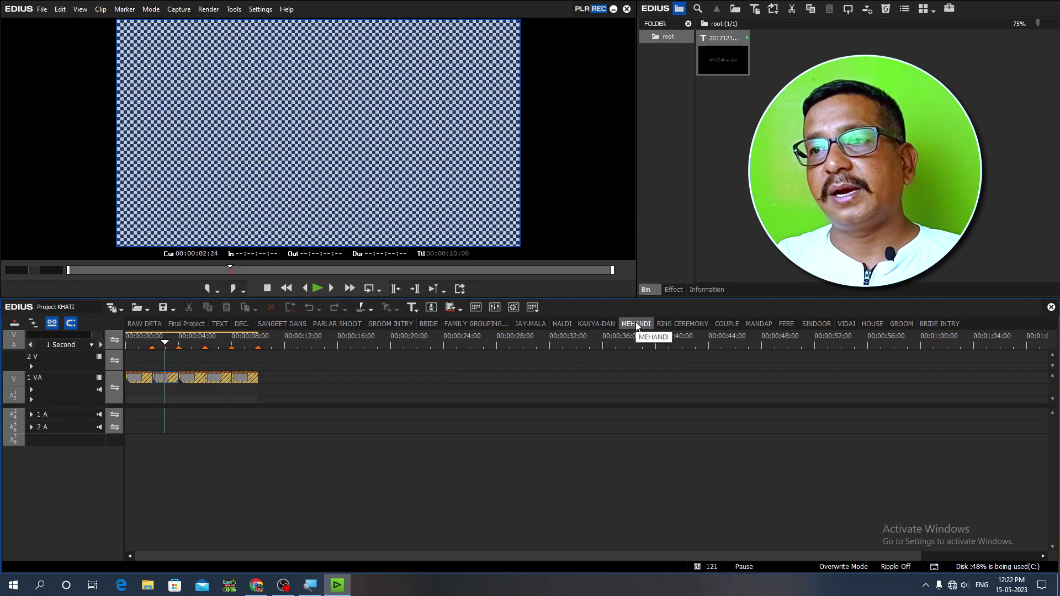
{"action": "left_click", "coordinate": [259, 356]}
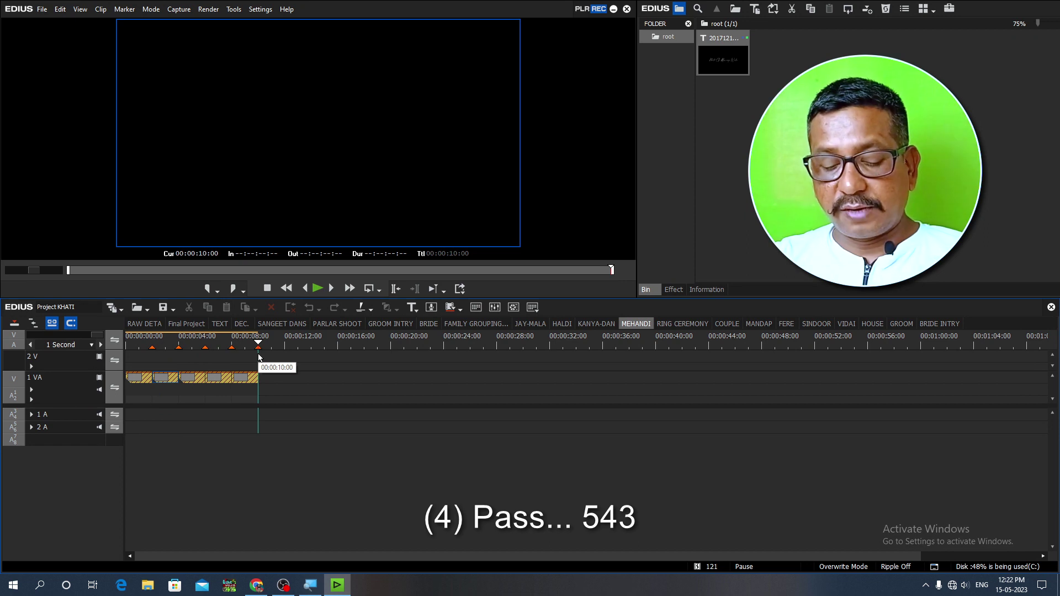
{"action": "key", "text": "o"}
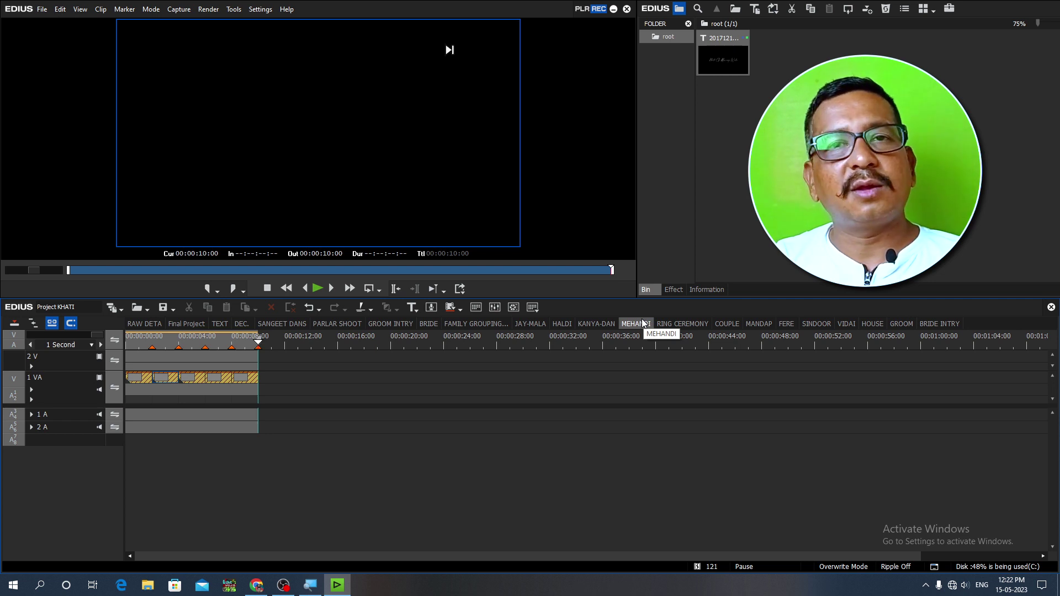
{"action": "left_click", "coordinate": [682, 324]}
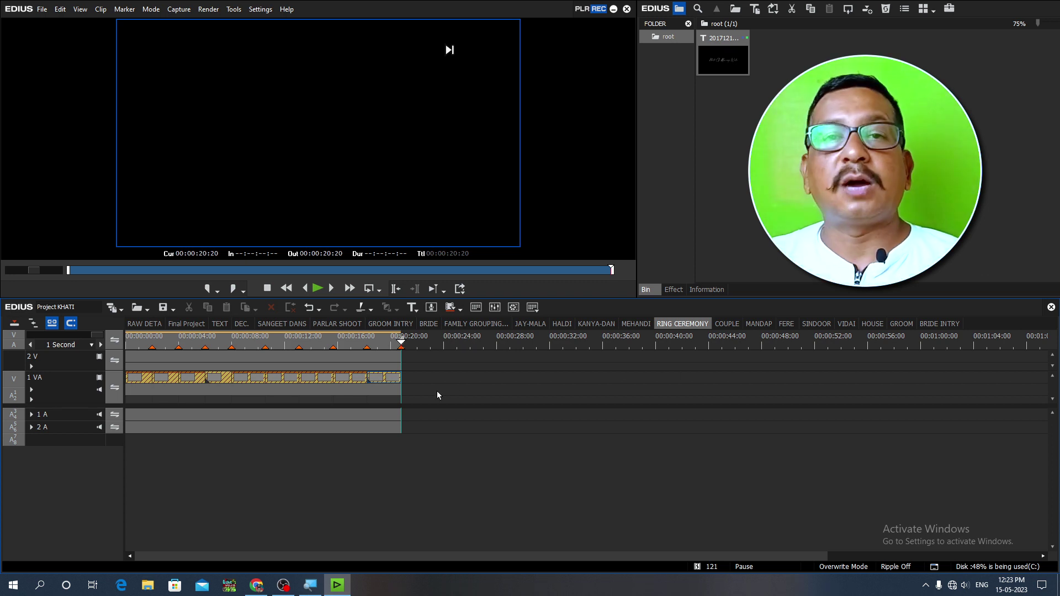
Open the Final Project sequence and play its section from 00:00:27:21 up to the second Final Project - (1) clip.
{"action": "left_click", "coordinate": [187, 324]}
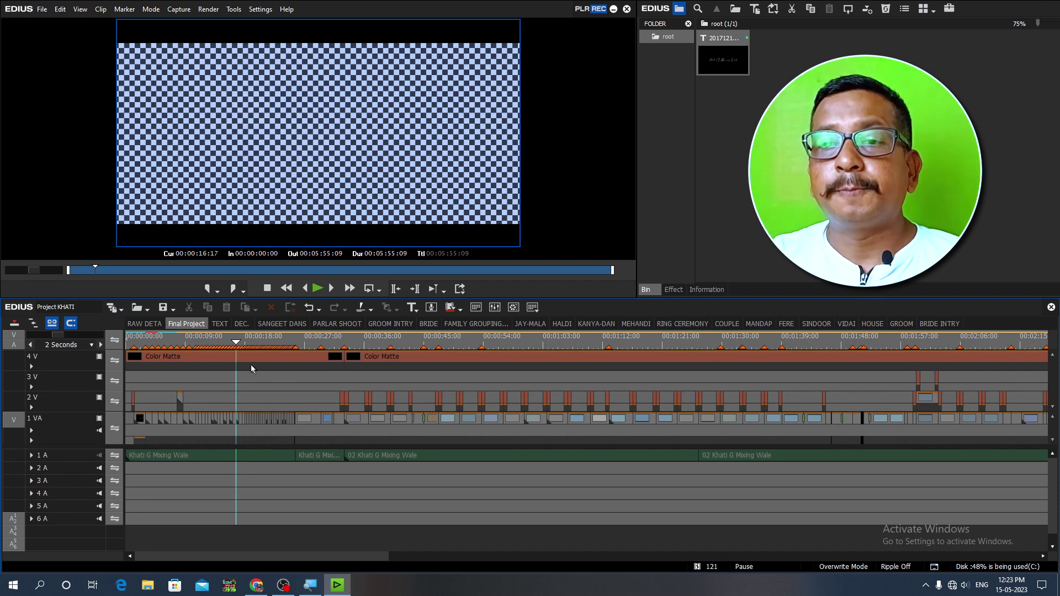
{"action": "left_click", "coordinate": [254, 343]}
{"action": "left_click_drag", "start_coordinate": [255, 355], "coordinate": [316, 362]}
{"action": "scroll", "coordinate": [422, 366], "scroll_direction": "up", "scroll_amount": 2}
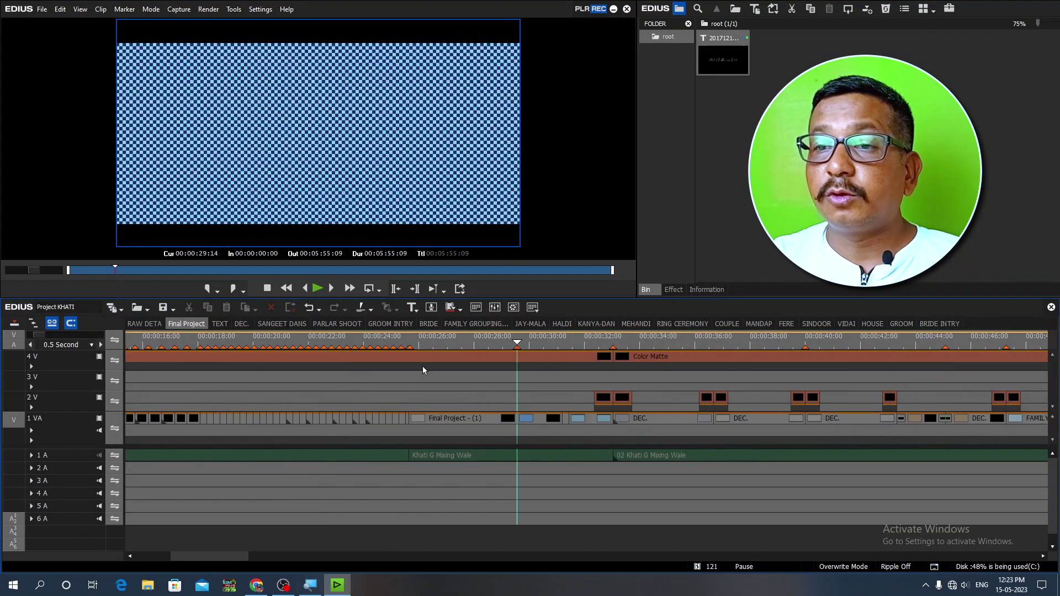
{"action": "left_click", "coordinate": [525, 343]}
{"action": "left_click", "coordinate": [471, 383]}
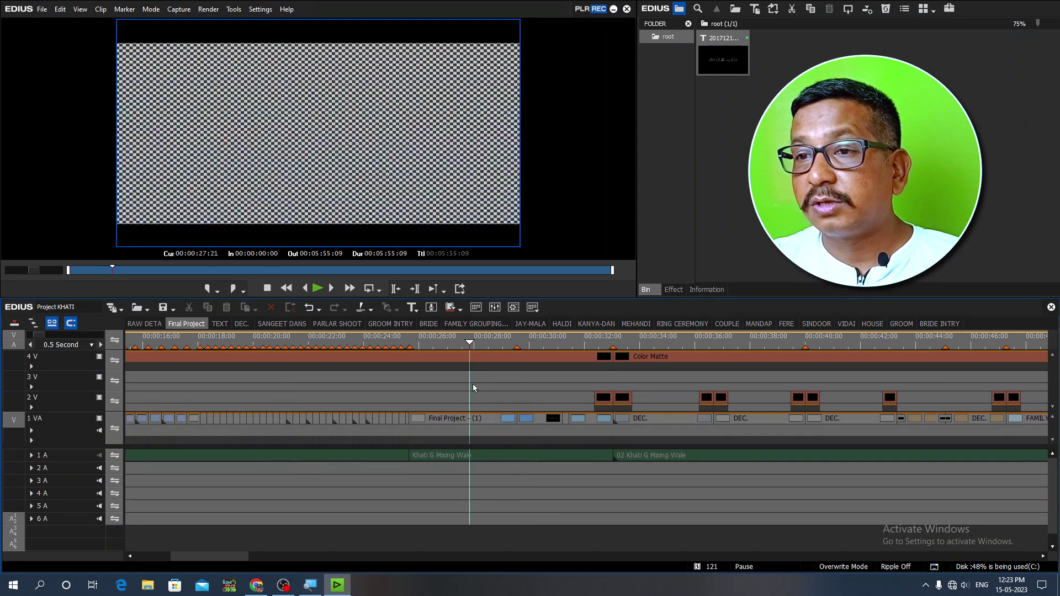
{"action": "key", "text": "space"}
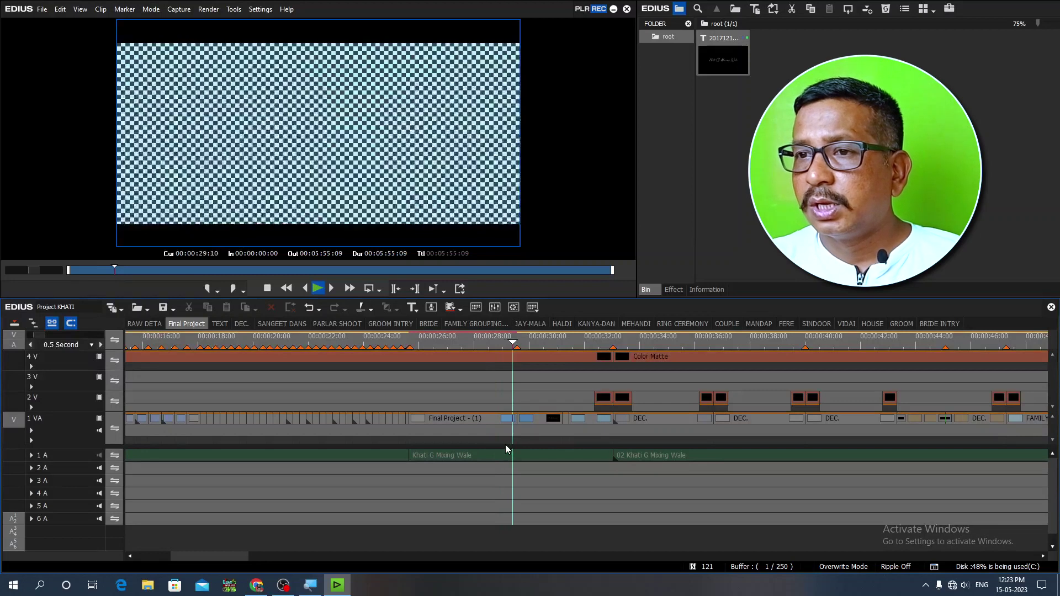
{"action": "key", "text": "space"}
Select the second Final Project - (1) clip and play the Final Project timeline across the nested SANGEET DANS clip.
{"action": "scroll", "coordinate": [574, 429], "scroll_direction": "up", "scroll_amount": 2}
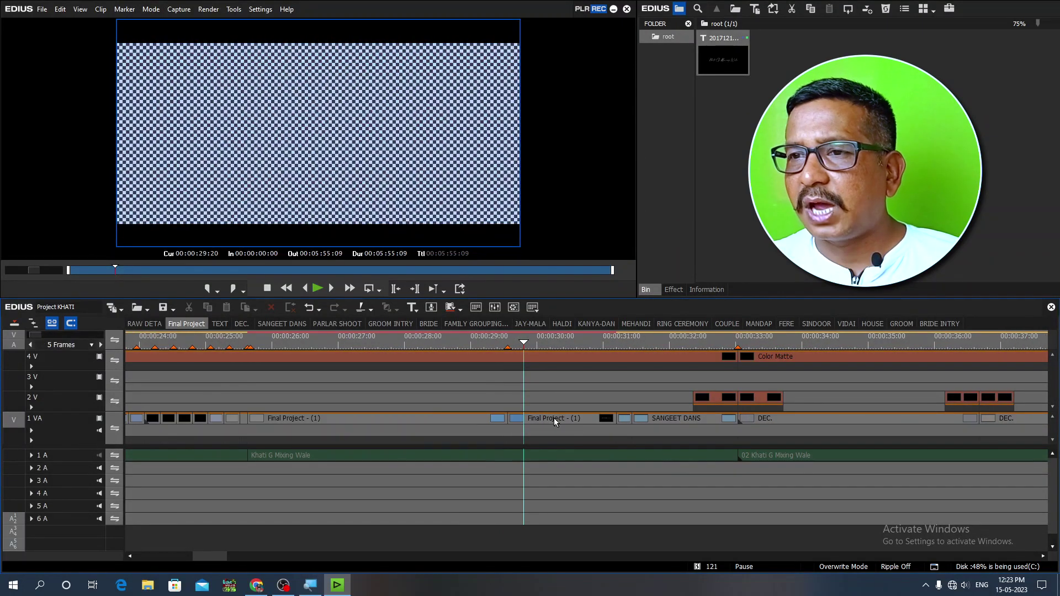
{"action": "left_click", "coordinate": [555, 419]}
{"action": "left_click", "coordinate": [660, 338]}
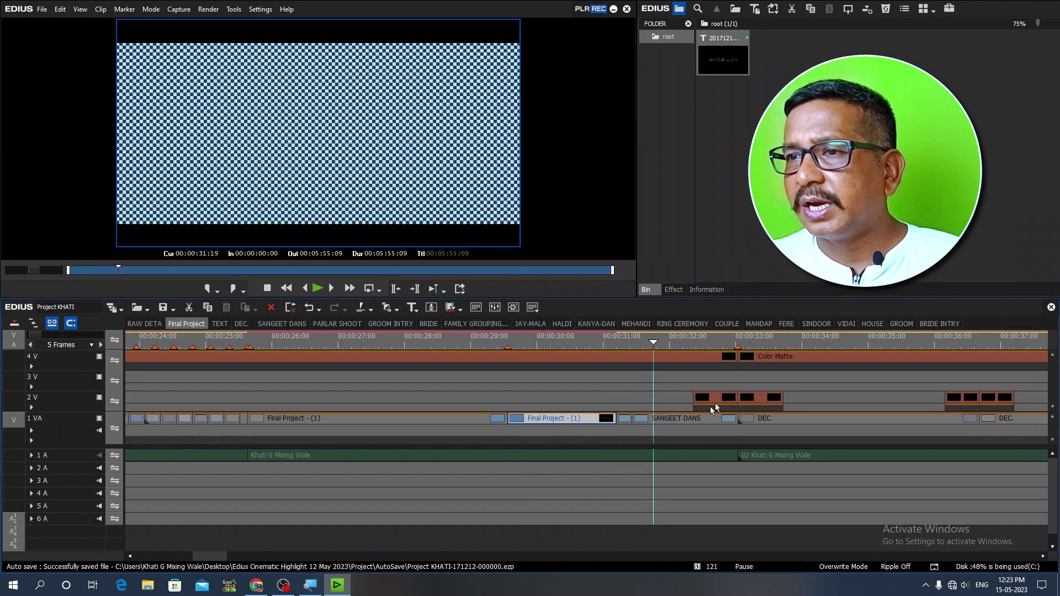
{"action": "scroll", "coordinate": [668, 418], "scroll_direction": "up", "scroll_amount": 1}
{"action": "key", "text": "space"}
{"action": "key", "text": "space"}
{"action": "scroll", "coordinate": [790, 416], "scroll_direction": "down", "scroll_amount": 1}
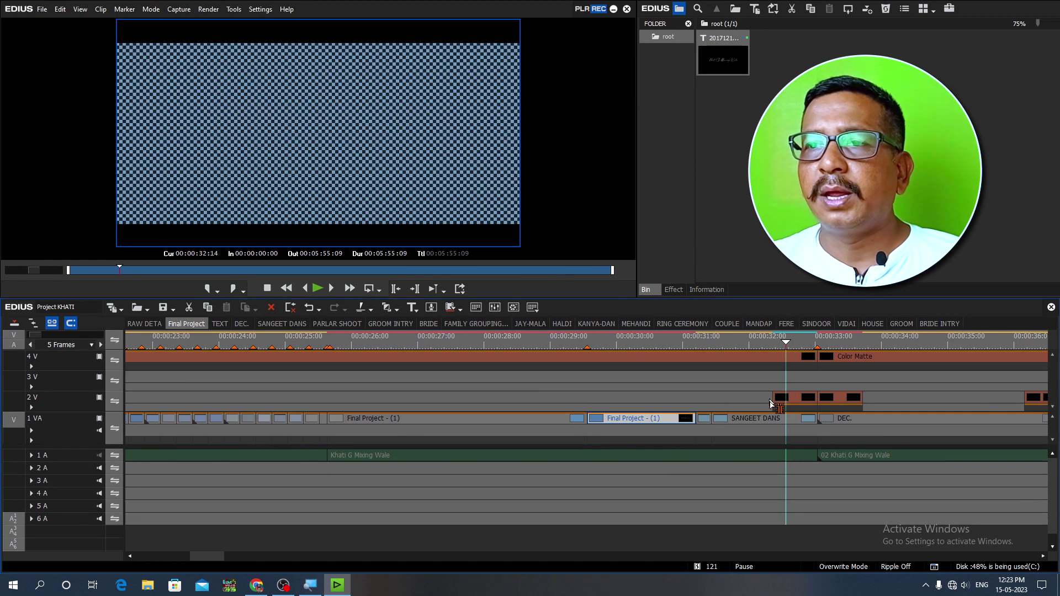
Open the nested SANGEET DANS sequence from the Final Project timeline and inspect the framing of the shot at 00:00:12:10.
{"action": "double_click", "coordinate": [757, 418]}
{"action": "left_click_drag", "start_coordinate": [375, 341], "coordinate": [302, 365]}
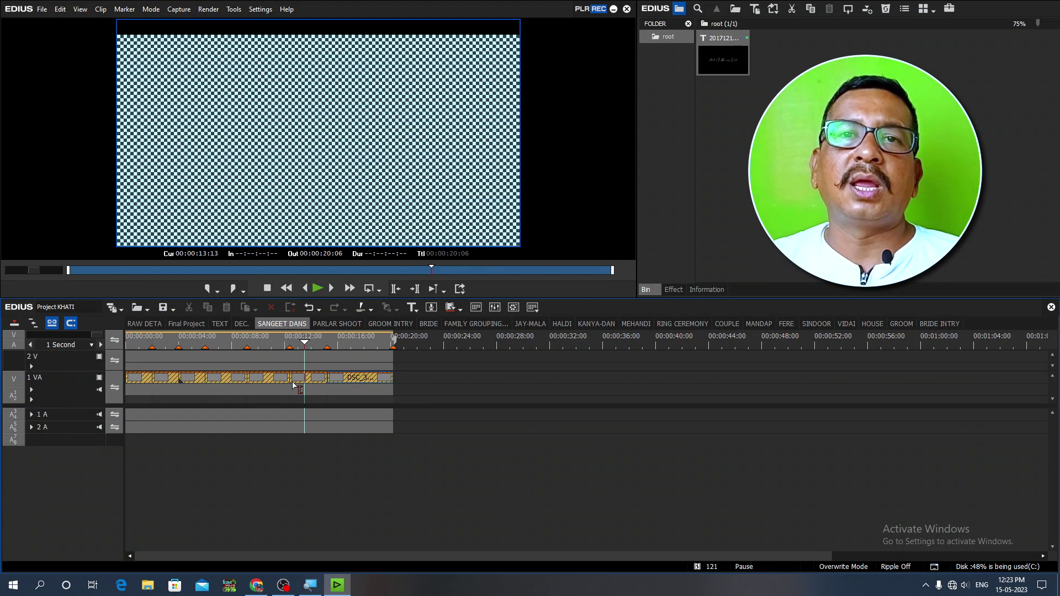
{"action": "scroll", "coordinate": [317, 398], "scroll_direction": "up", "scroll_amount": 1}
{"action": "scroll", "coordinate": [317, 399], "scroll_direction": "up", "scroll_amount": 1}
{"action": "left_click_drag", "start_coordinate": [274, 348], "coordinate": [269, 352]}
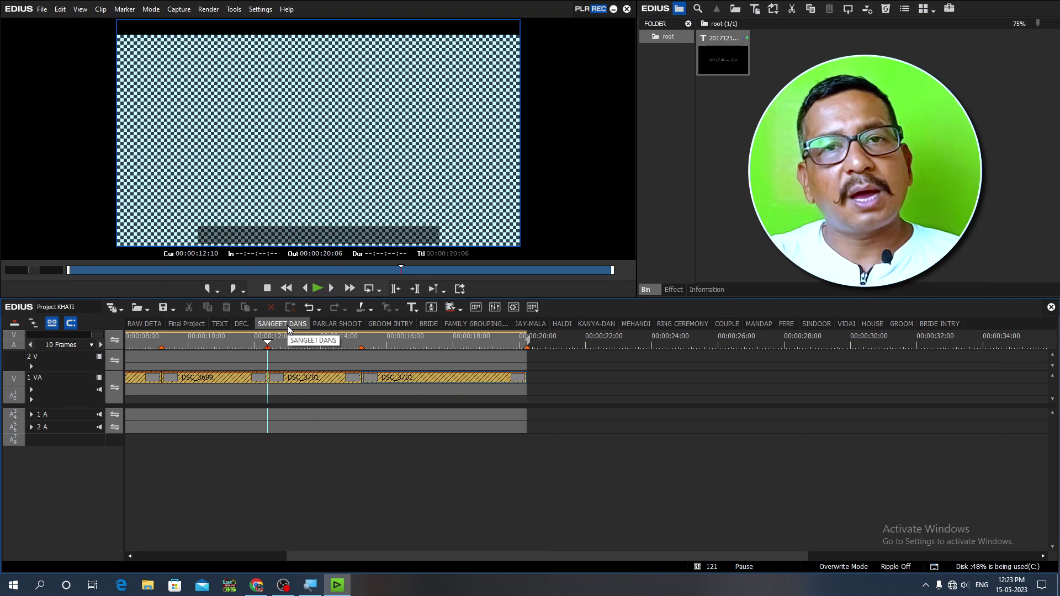
Scrub through the whole SANGEET DANS sequence between its start and its end at 00:00:20:06 to review the clips.
{"action": "left_click_drag", "start_coordinate": [303, 346], "coordinate": [506, 370]}
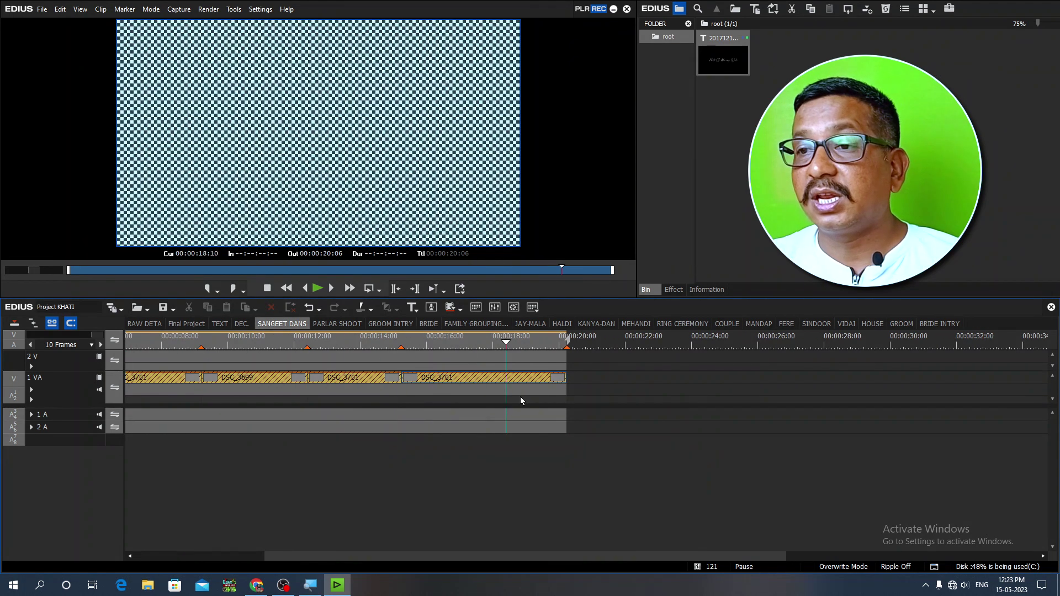
{"action": "scroll", "coordinate": [505, 402], "scroll_direction": "down", "scroll_amount": 1}
{"action": "left_click_drag", "start_coordinate": [376, 344], "coordinate": [111, 361]}
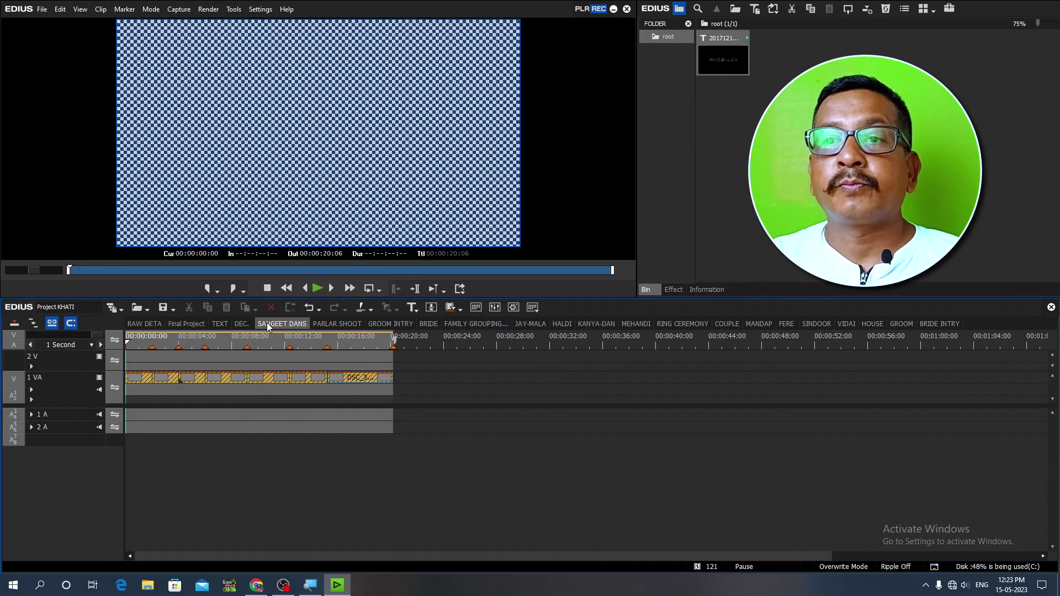
{"action": "left_click_drag", "start_coordinate": [302, 368], "coordinate": [394, 371]}
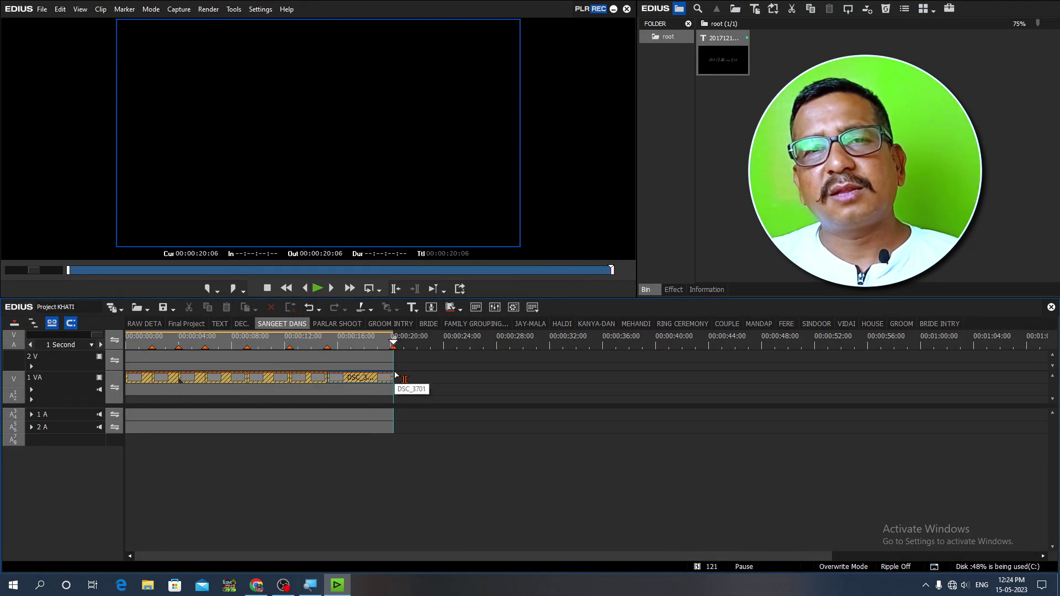
{"action": "key", "text": "Home"}
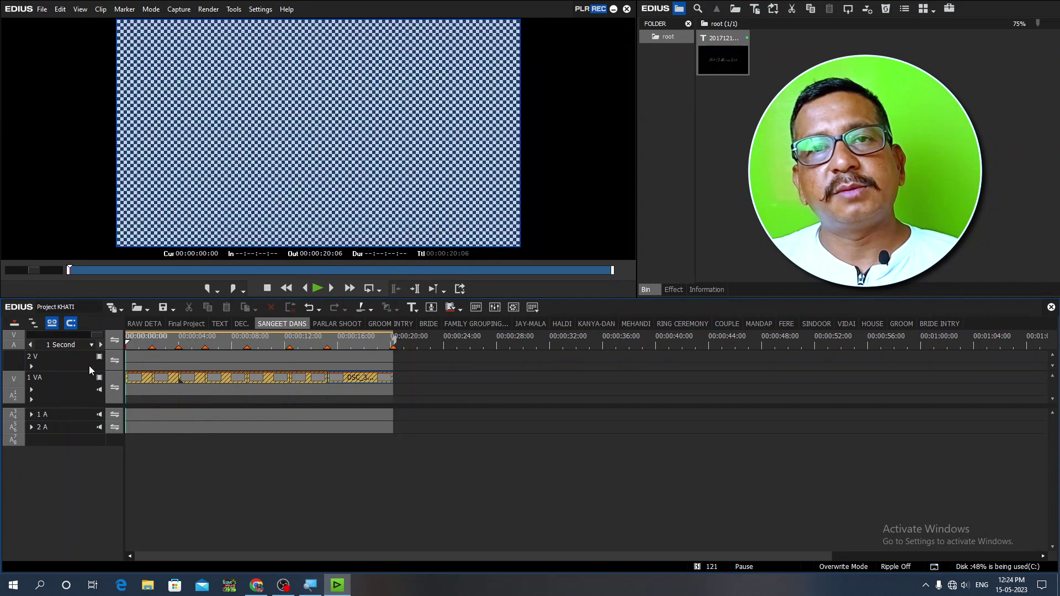
{"action": "left_click_drag", "start_coordinate": [255, 345], "coordinate": [375, 351]}
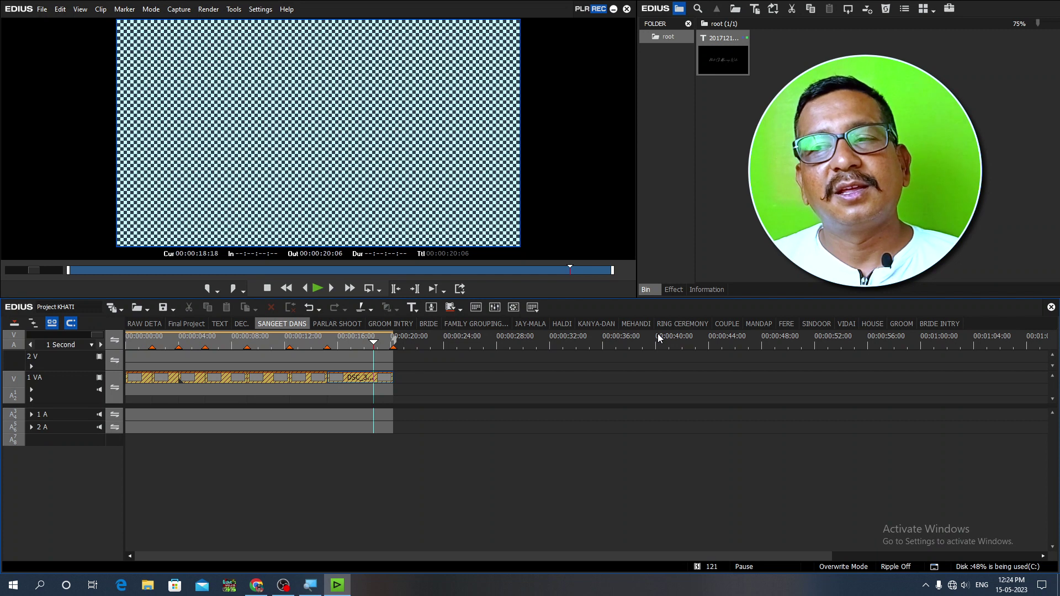
Open the RING CEREMONY sequence and review its clips from the start through 00:00:16:09 towards the end.
{"action": "left_click", "coordinate": [688, 326]}
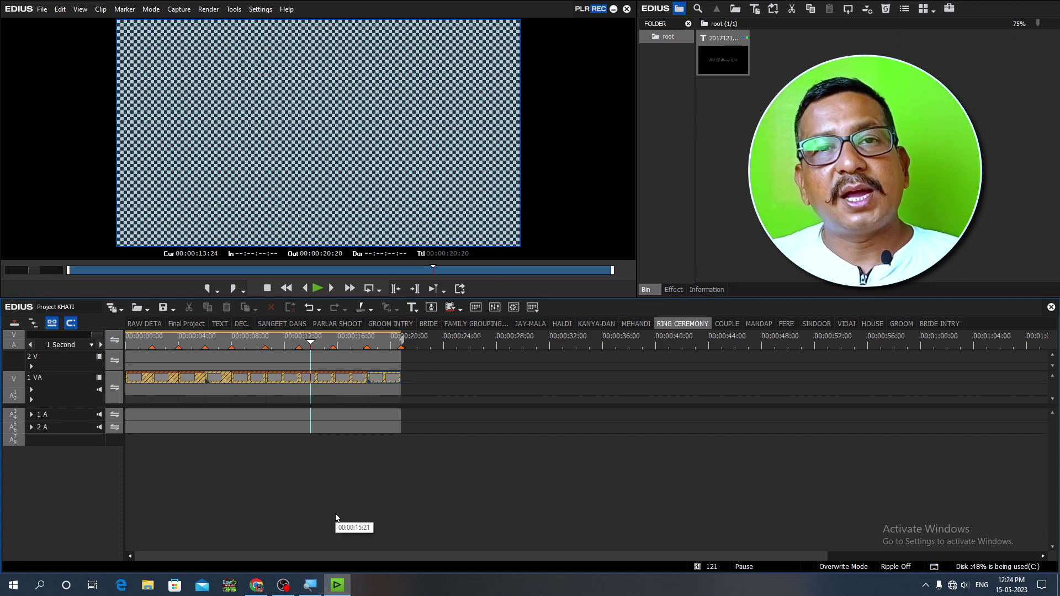
{"action": "left_click_drag", "start_coordinate": [221, 343], "coordinate": [146, 369]}
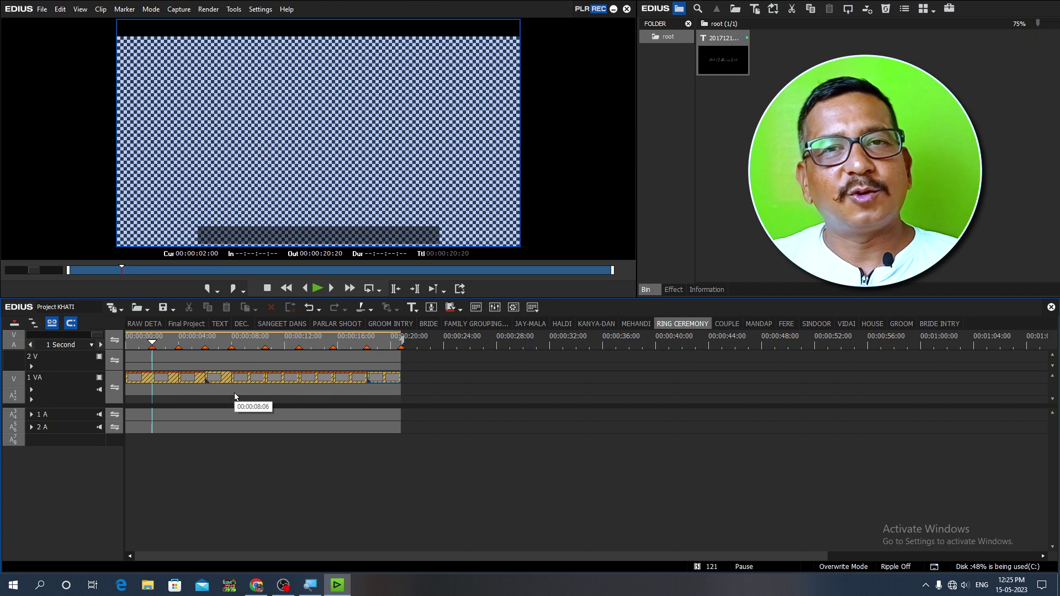
{"action": "key", "text": "Home"}
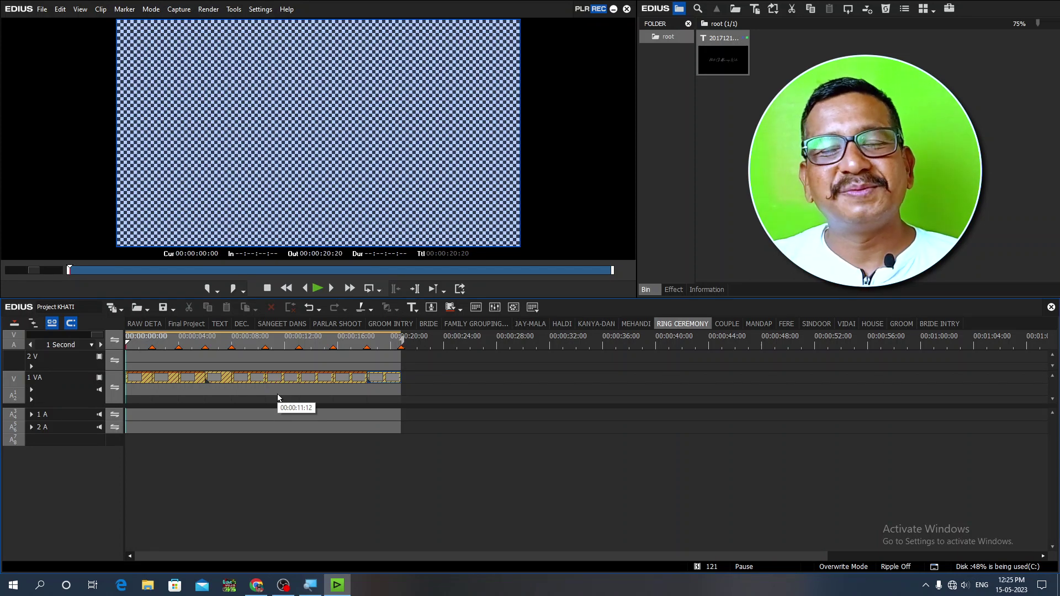
{"action": "left_click", "coordinate": [342, 345]}
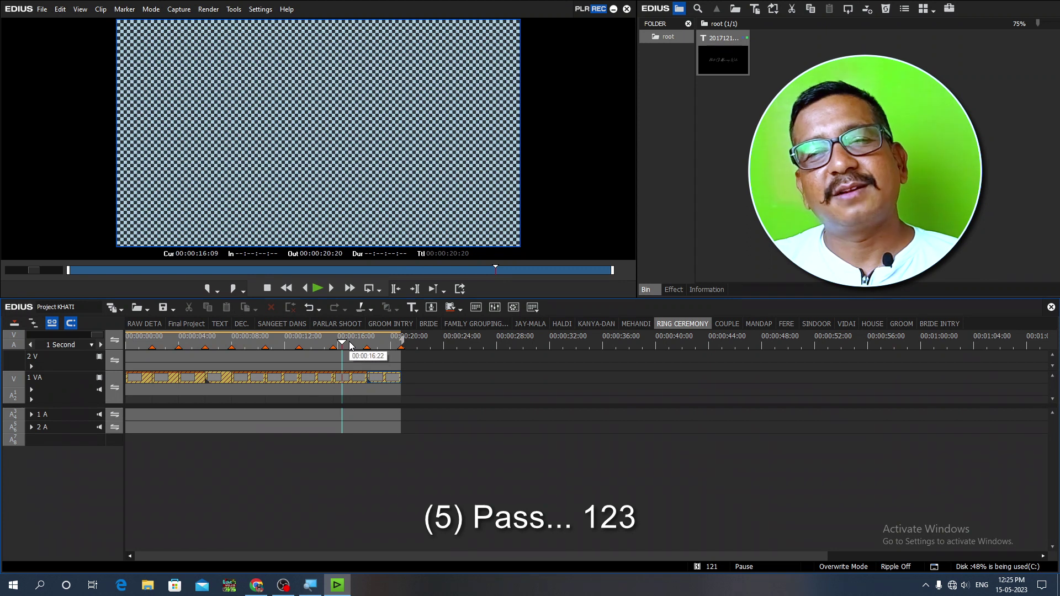
{"action": "left_click", "coordinate": [389, 346]}
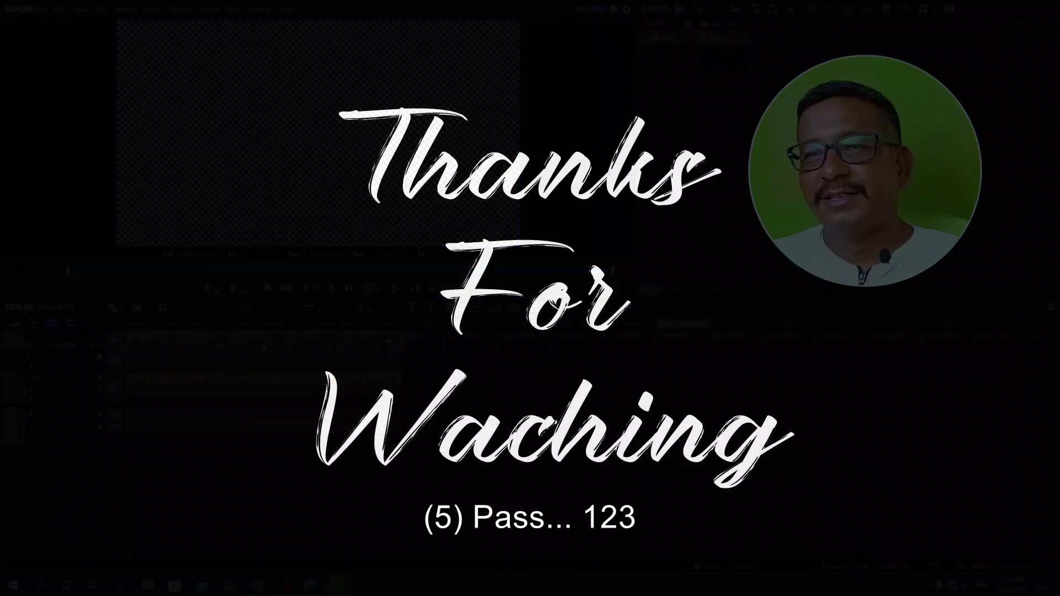